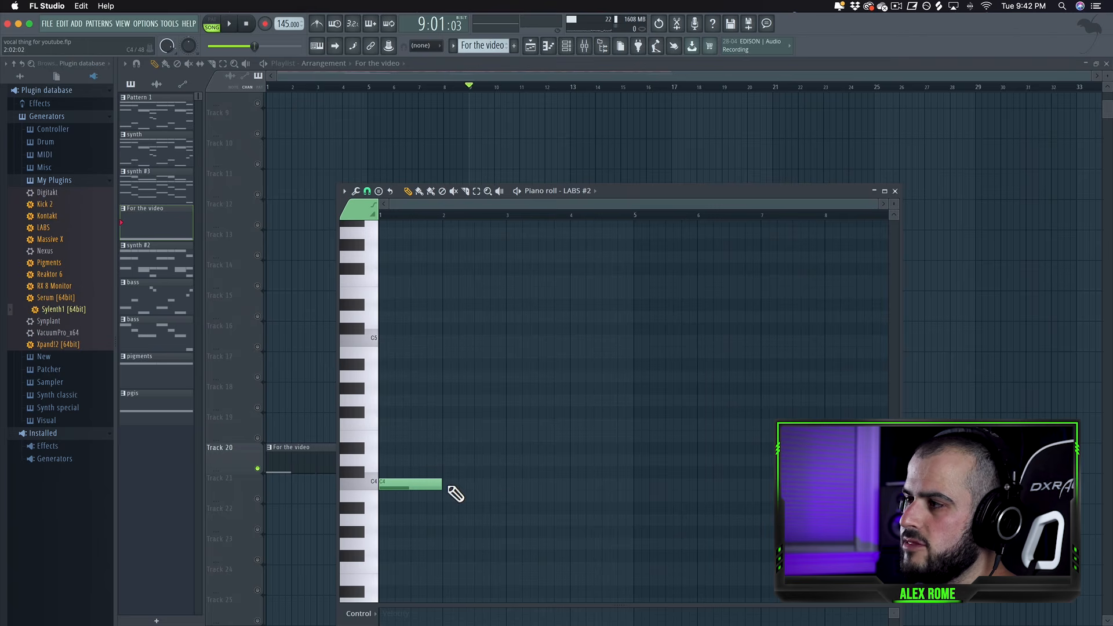
# Add A3, G3 and F3 notes in bars 1 to 3 below the C4 notes, stretching F3 to two bars, and play it back.
pyautogui.click(449, 489)
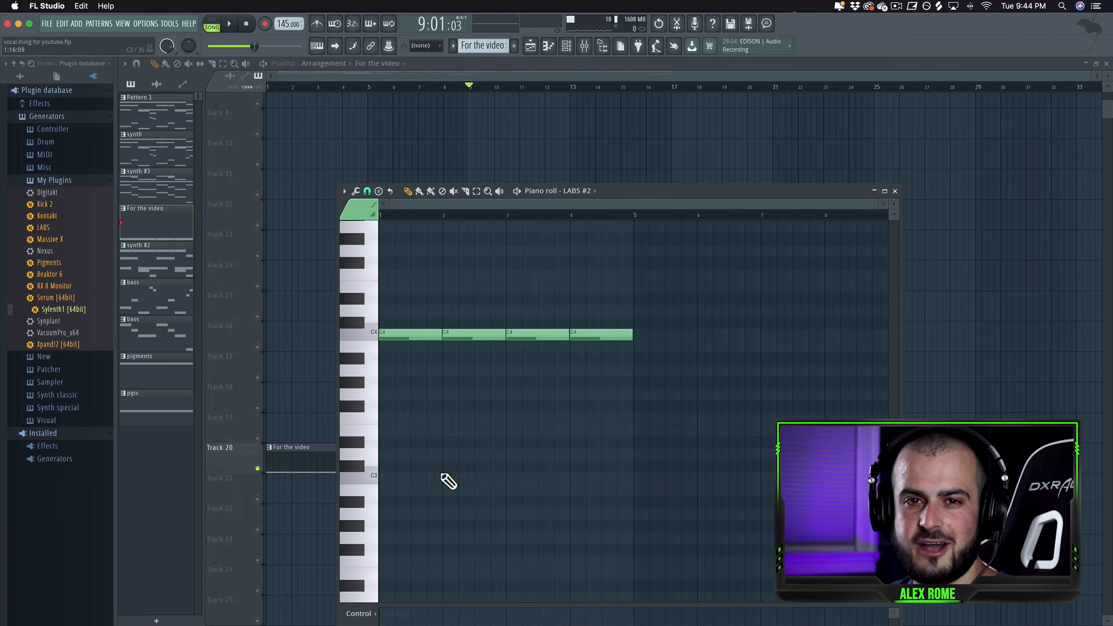
pyautogui.click(431, 370)
pyautogui.click(476, 394)
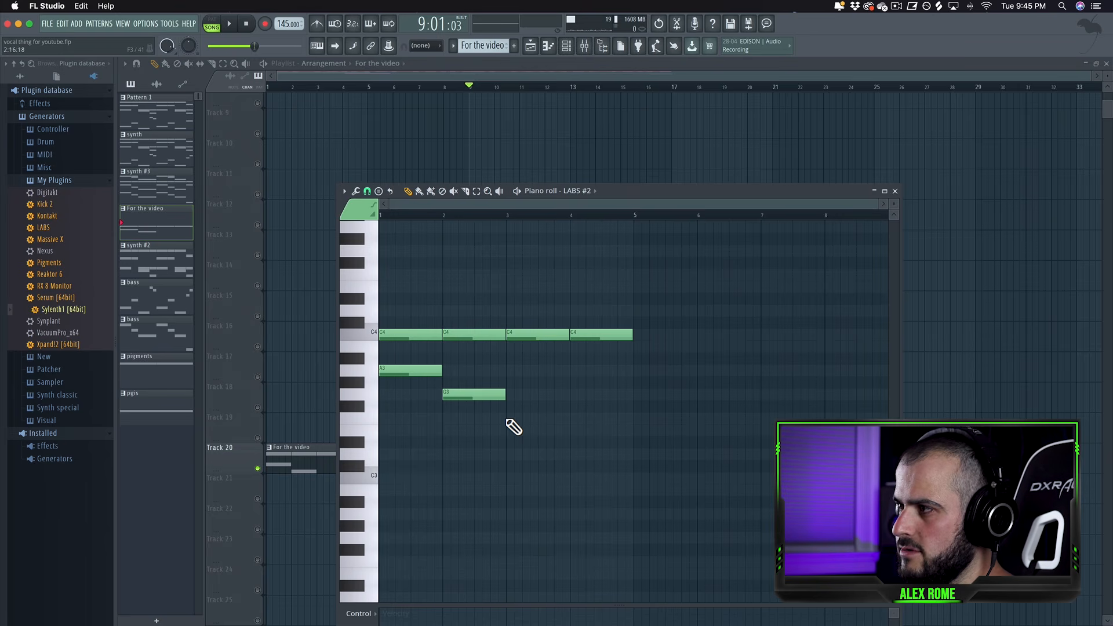
pyautogui.click(508, 418)
pyautogui.moveTo(571, 420); pyautogui.dragTo(640, 426)
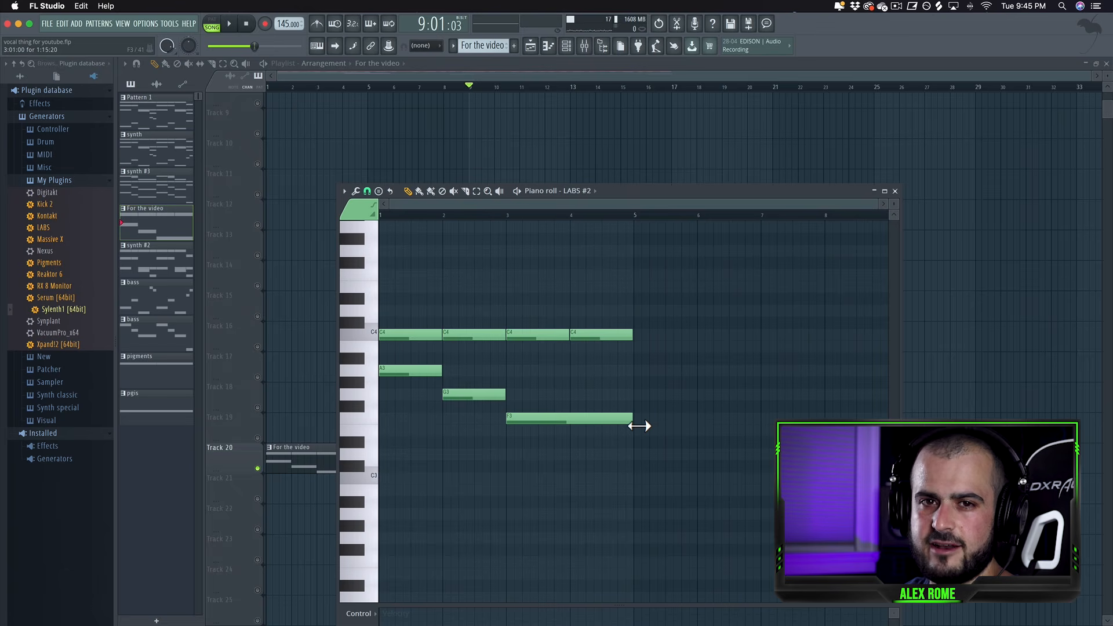
pyautogui.press('space')
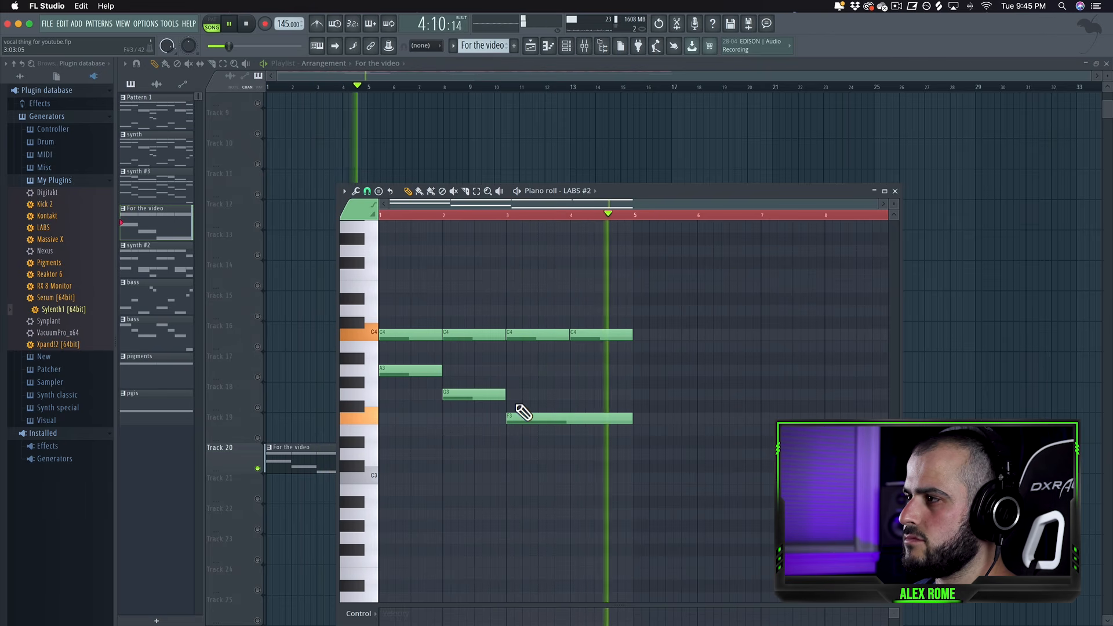
pyautogui.press('space')
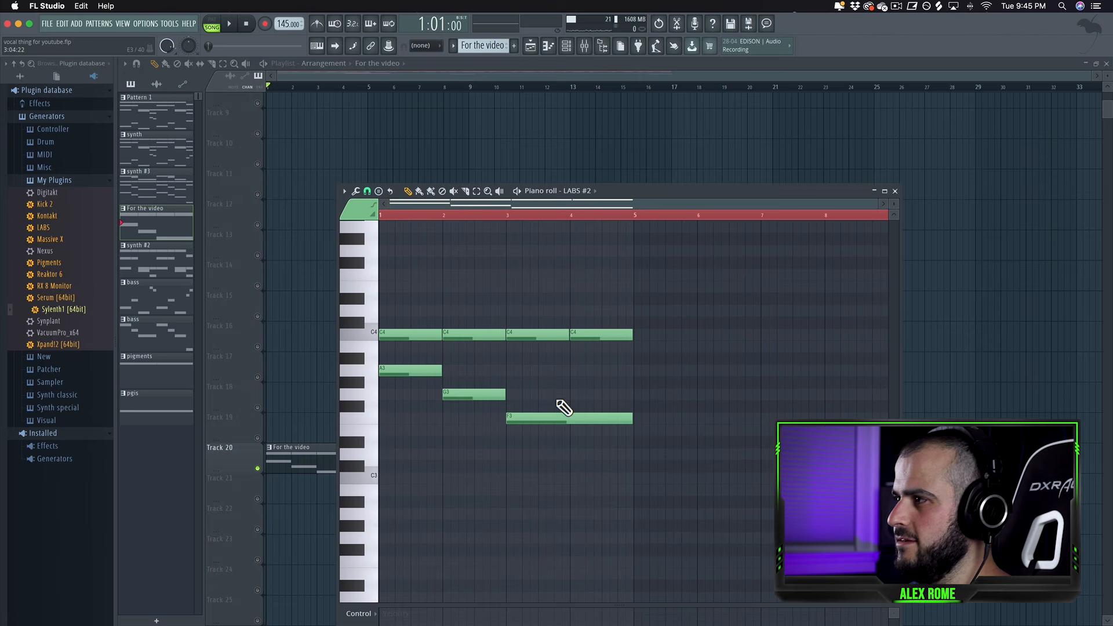
# Delete the four C4 notes from the pattern.
pyautogui.rightClick(603, 335)
pyautogui.rightClick(539, 335)
pyautogui.rightClick(475, 335)
pyautogui.rightClick(412, 335)
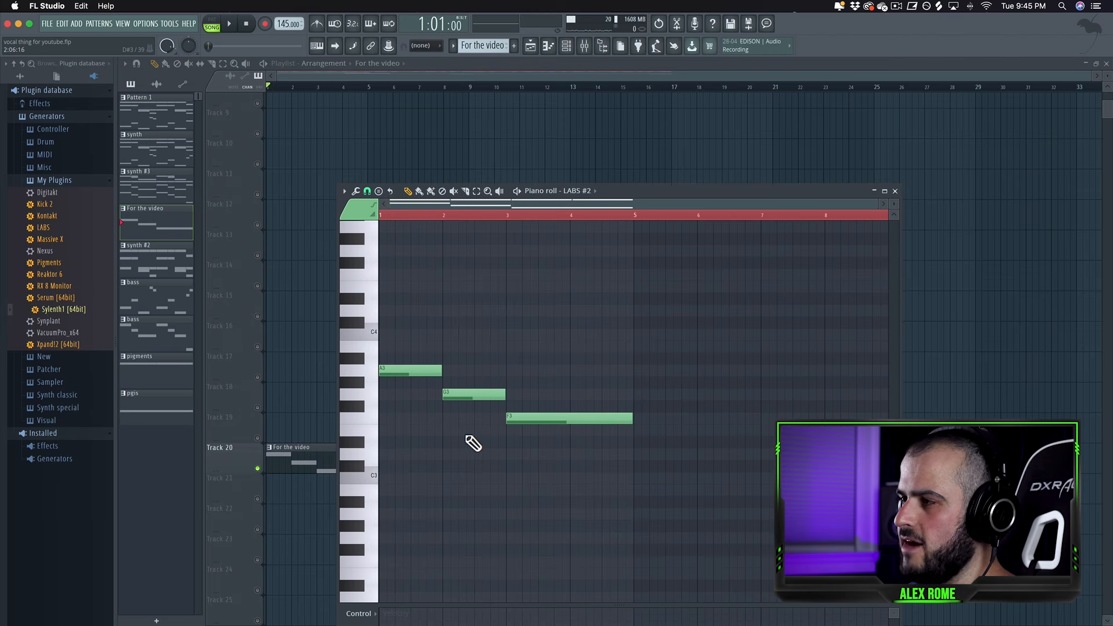
# Duplicate the A3, G3 and F3 notes a fifth higher as E4, D4 and C4.
pyautogui.moveTo(586, 459); pyautogui.dragTo(409, 371)
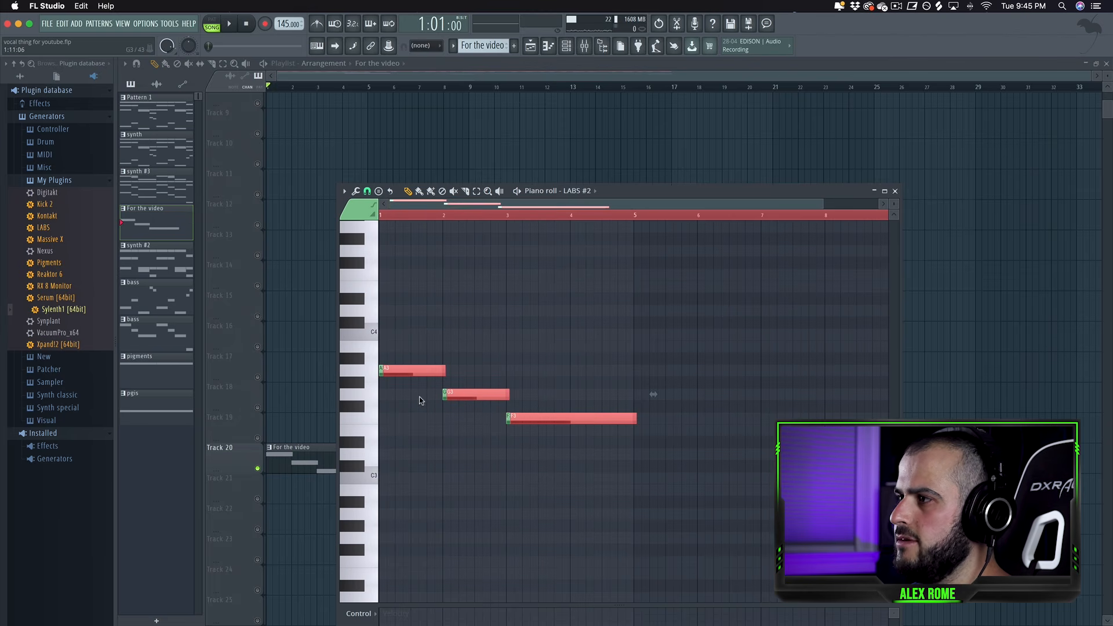
pyautogui.scroll(4, 419, 397)
pyautogui.moveTo(405, 490); pyautogui.dragTo(402, 410)
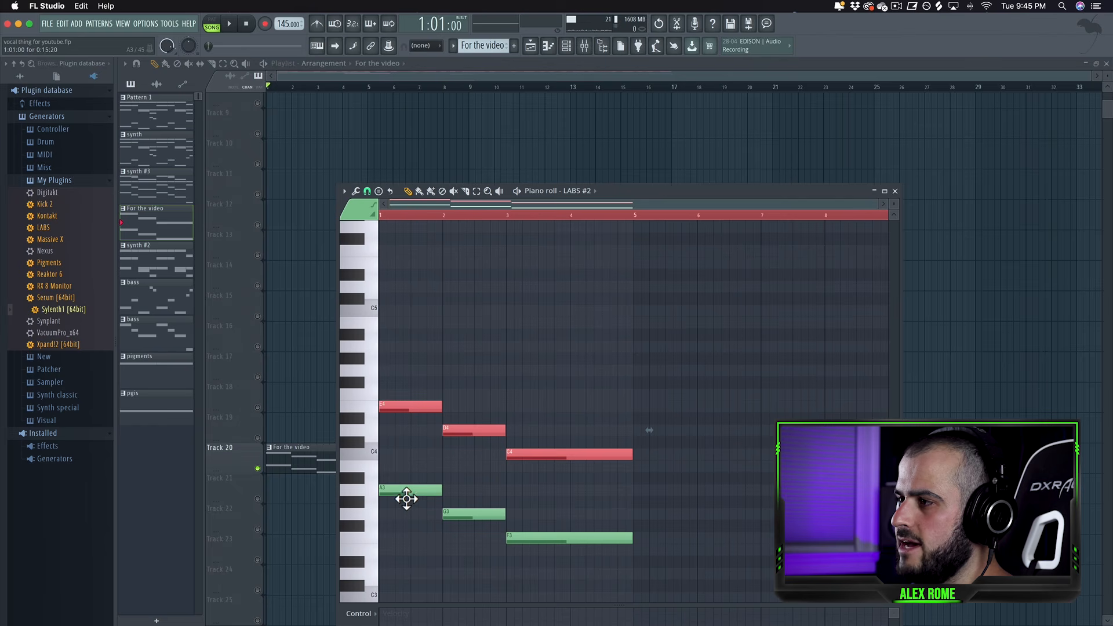
pyautogui.click(404, 498)
# Audition keys on the piano keyboard and play the pattern back.
pyautogui.click(370, 470)
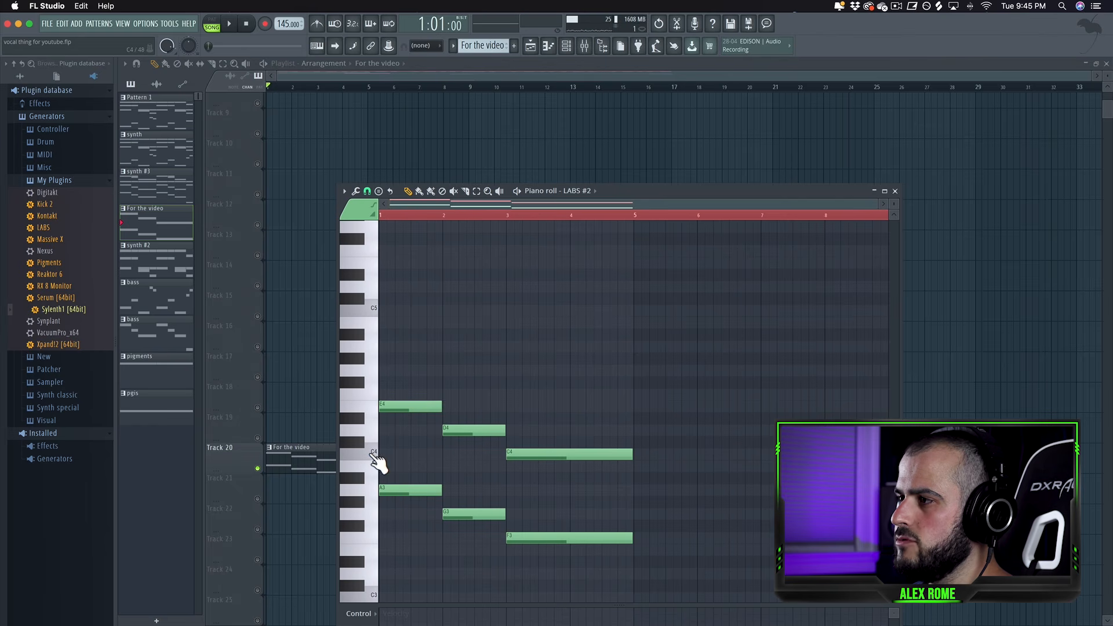
pyautogui.click(372, 454)
pyautogui.click(359, 442)
pyautogui.click(366, 430)
pyautogui.click(362, 417)
pyautogui.click(369, 407)
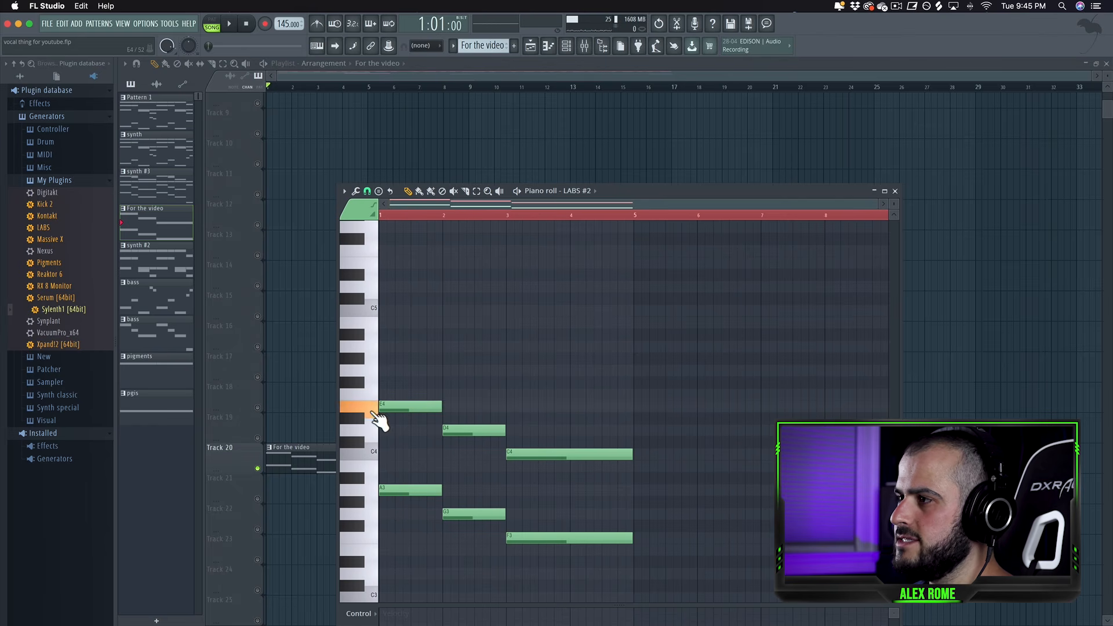
pyautogui.press('space')
pyautogui.press('space')
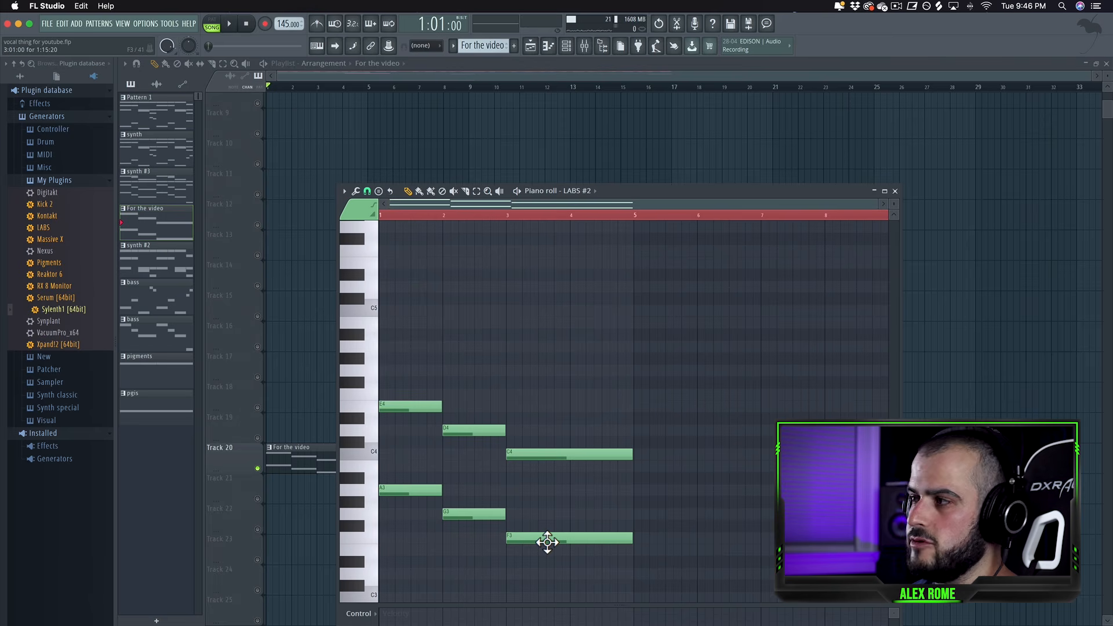
# Add C4, B3 and A3 notes in bars 1 to 3 as a middle voice, stretching A3 to two bars, and play it.
pyautogui.click(386, 456)
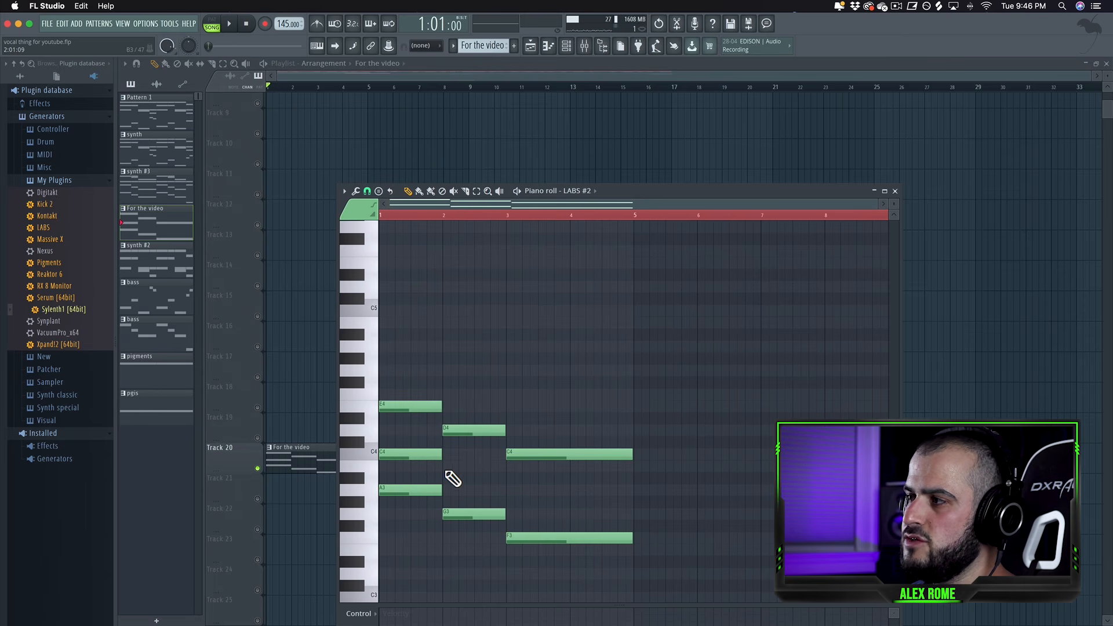
pyautogui.click(445, 467)
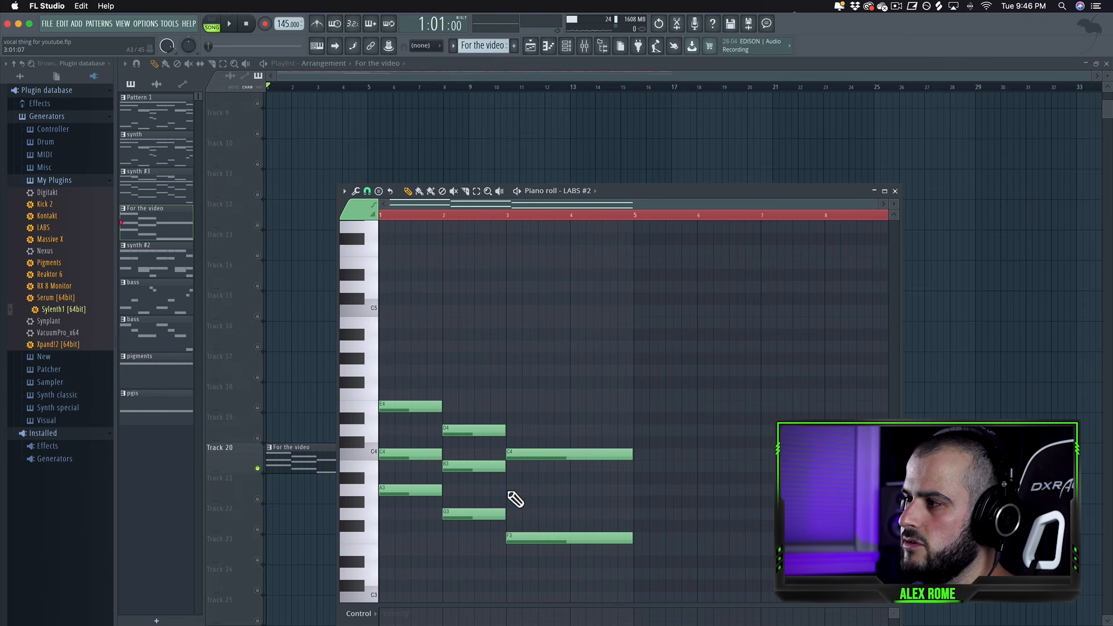
pyautogui.click(510, 492)
pyautogui.moveTo(576, 491); pyautogui.dragTo(630, 498)
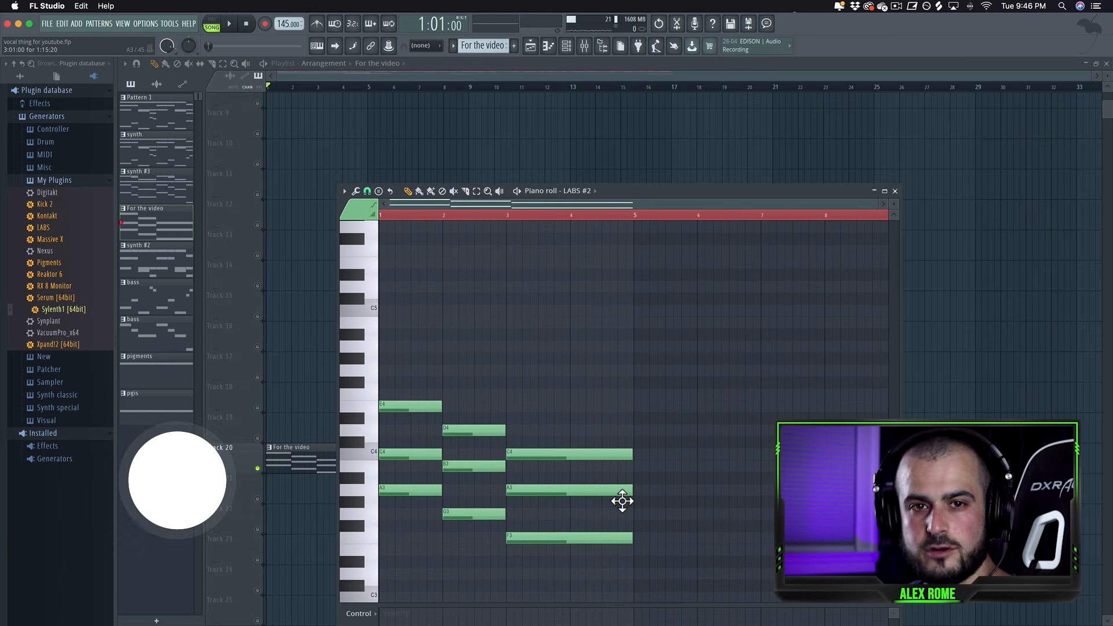
pyautogui.press('space')
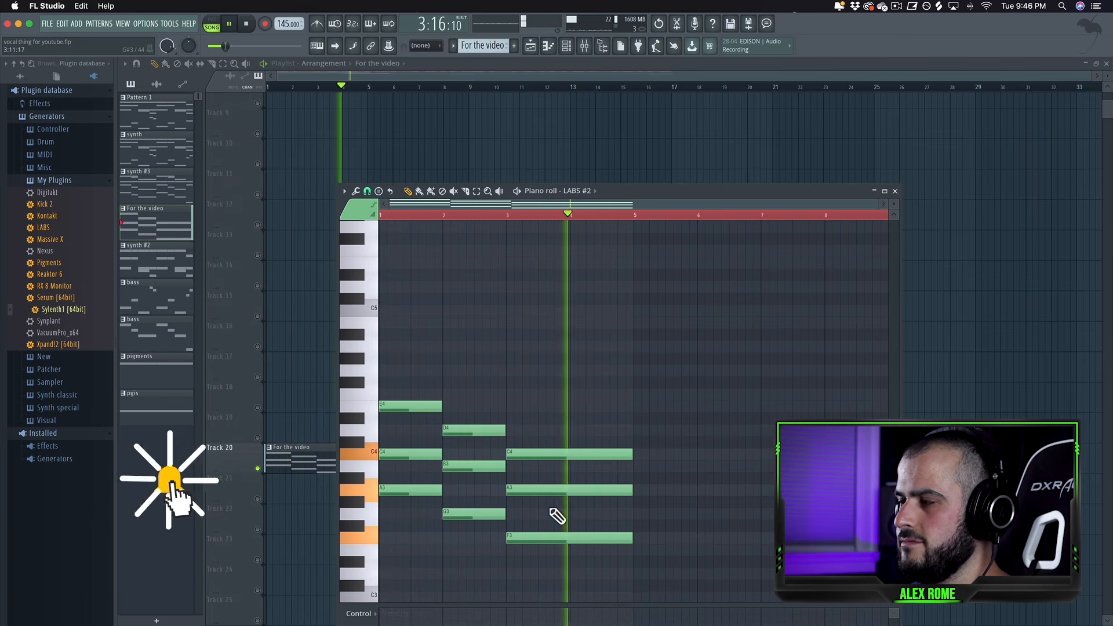
pyautogui.press('space')
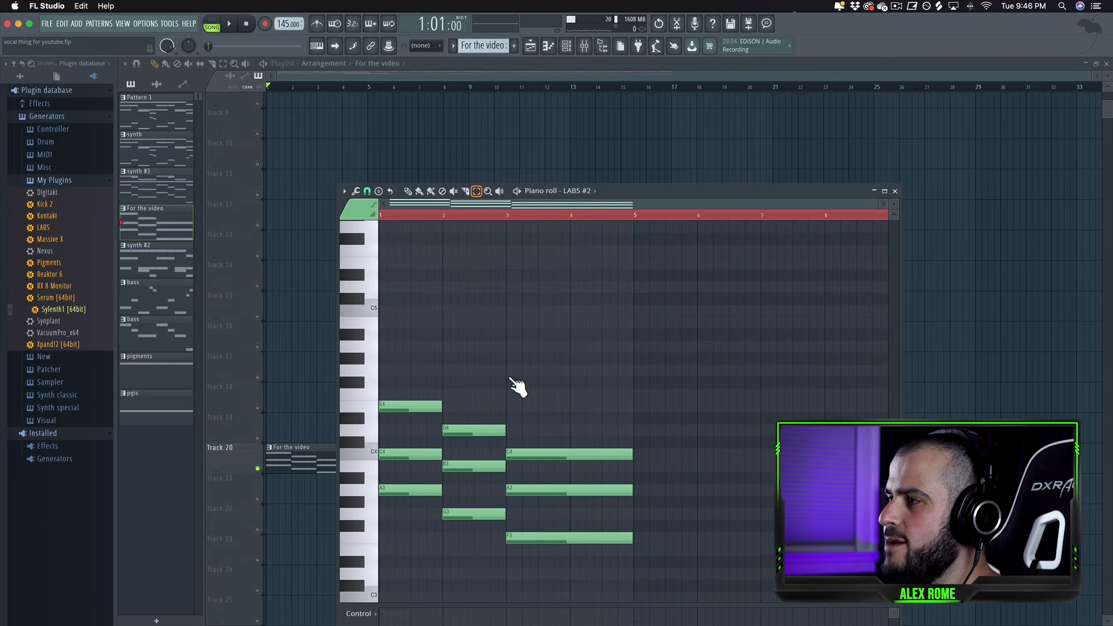
# Move the C4, B3 and A3 middle-voice notes up an octave to C5, B4 and A4 and play the pattern.
pyautogui.click(567, 493)
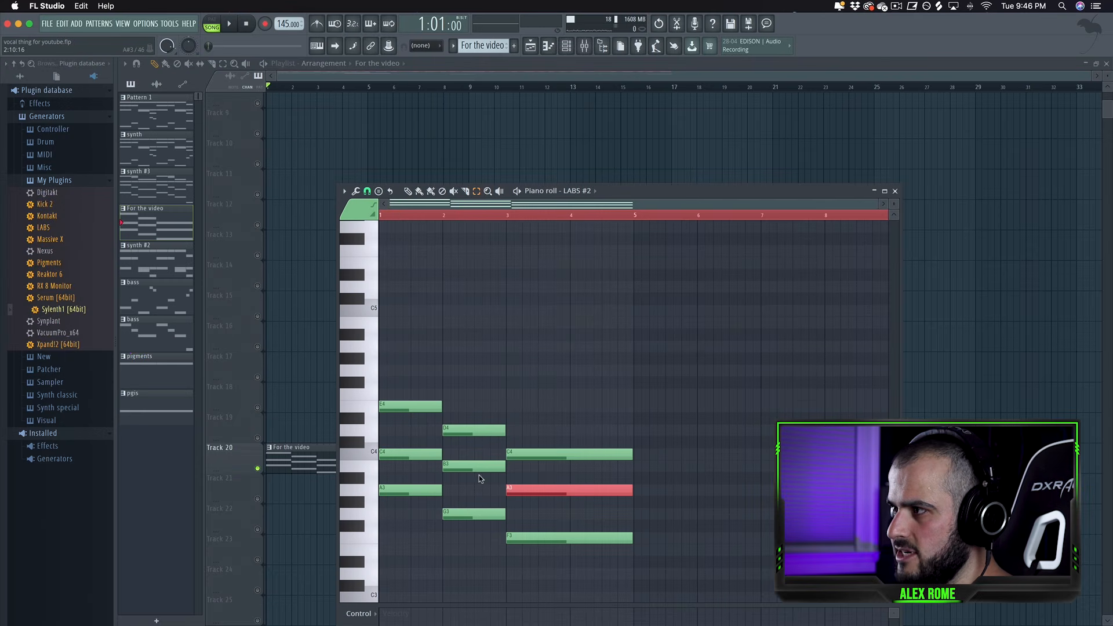
pyautogui.click(419, 453)
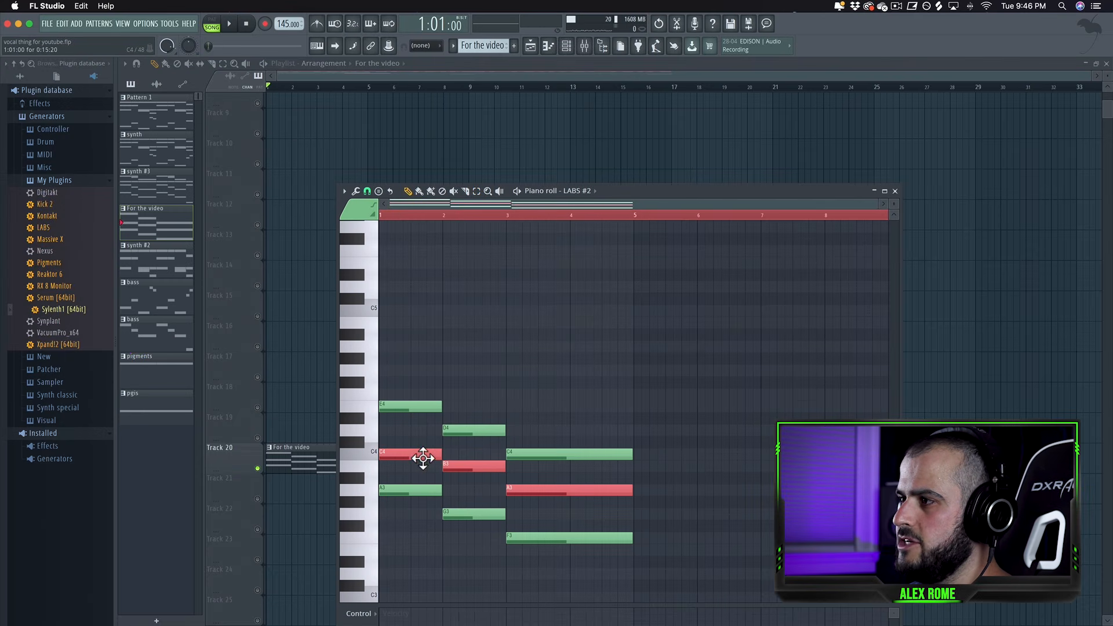
pyautogui.moveTo(421, 460); pyautogui.dragTo(424, 311)
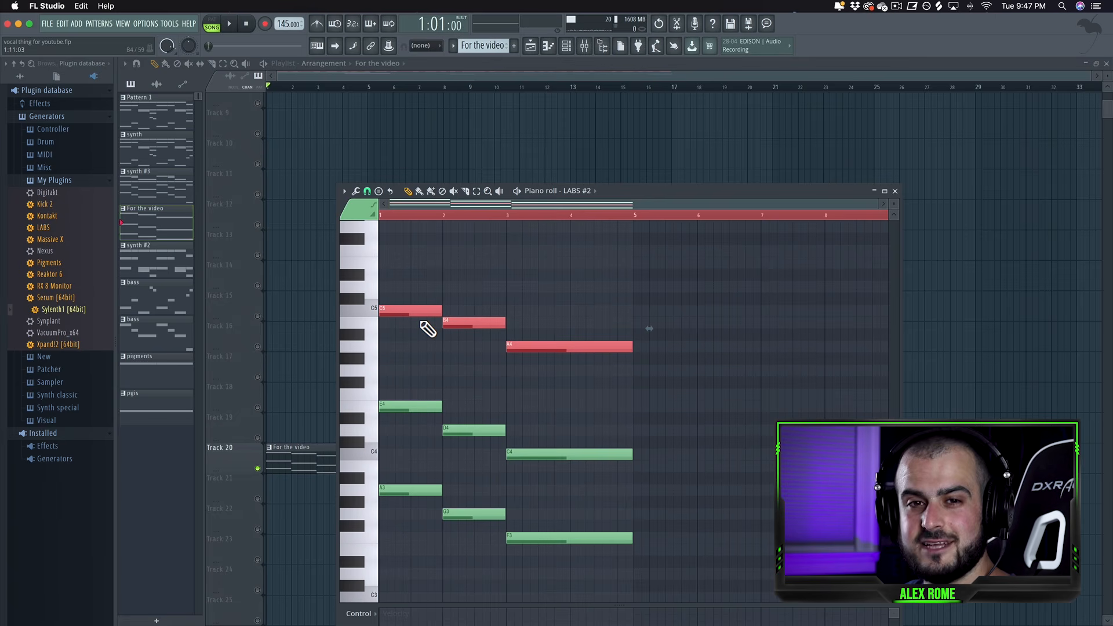
pyautogui.press('space')
pyautogui.scroll(2, 481, 408)
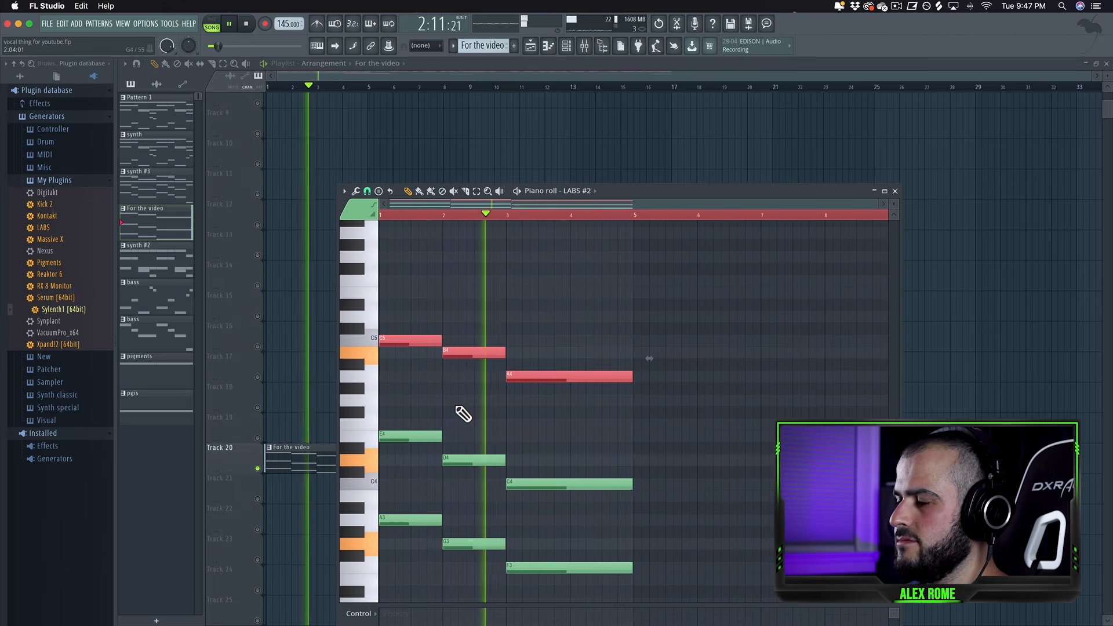
pyautogui.press('space')
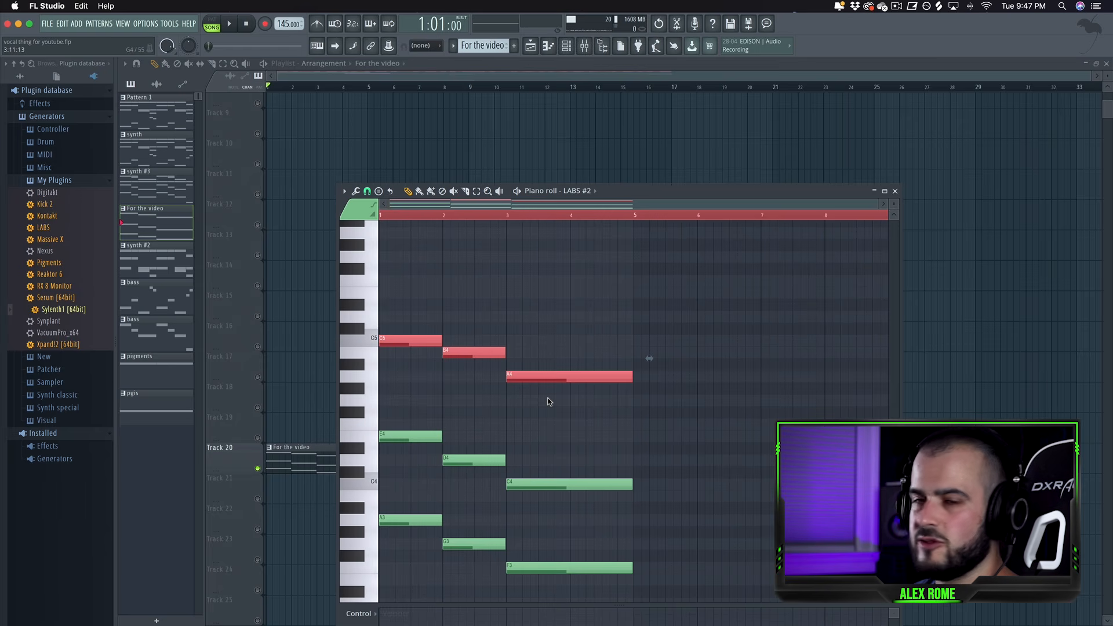
# Add a G4 note in each of bars 1, 2 and 3, stretching the last one to two bars, and play it back.
pyautogui.moveTo(402, 423); pyautogui.dragTo(446, 407)
pyautogui.press('space')
pyautogui.press('space')
pyautogui.click(451, 402)
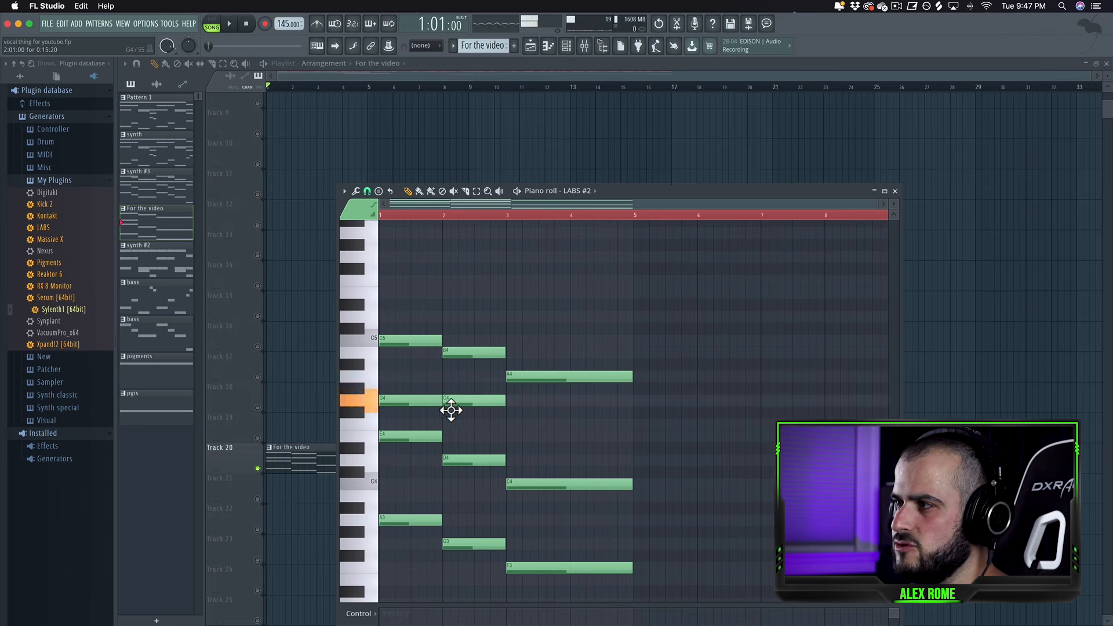
pyautogui.click(513, 401)
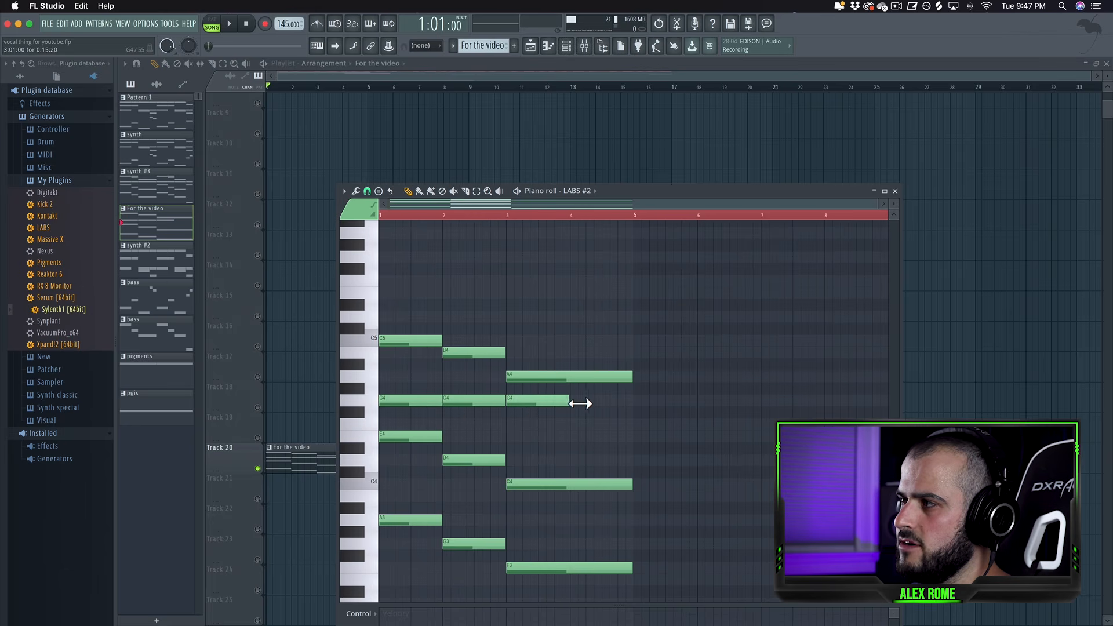
pyautogui.moveTo(580, 404); pyautogui.dragTo(634, 404)
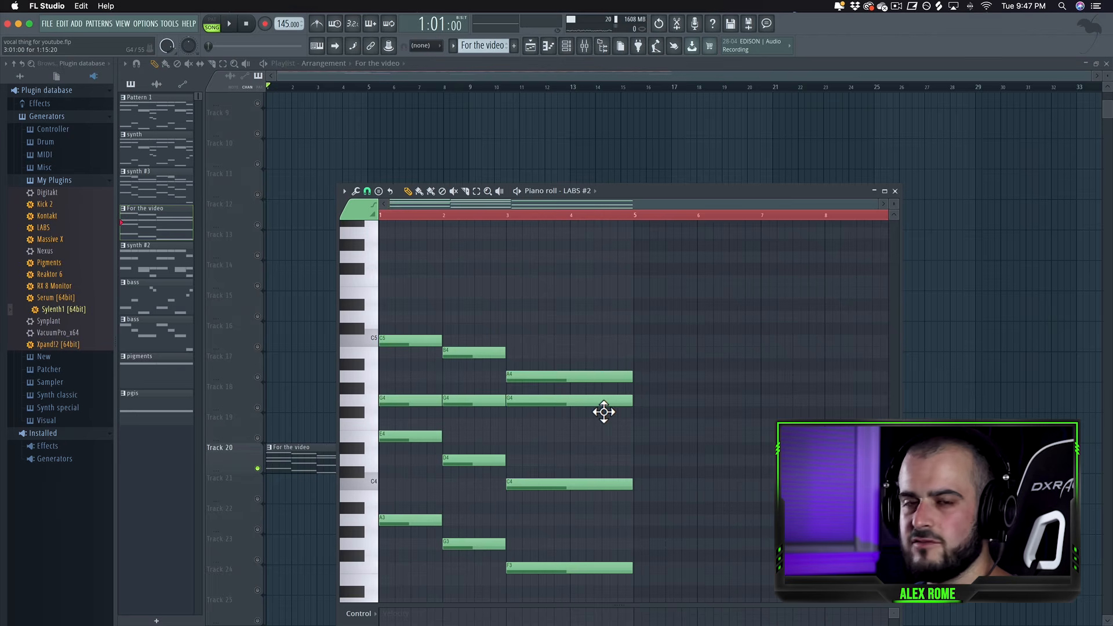
pyautogui.press('space')
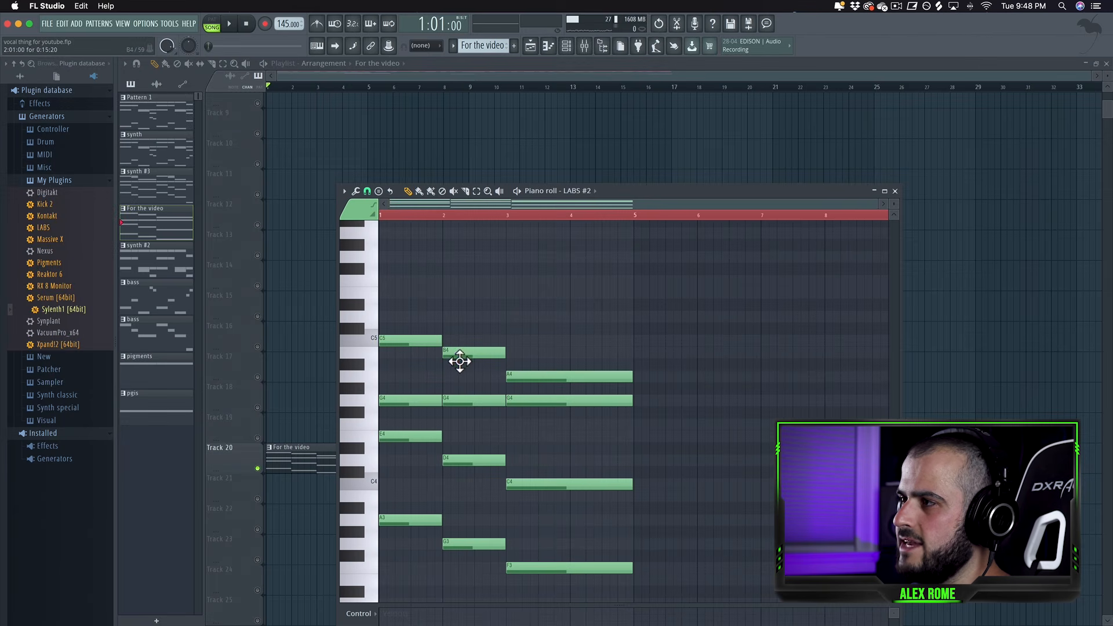
pyautogui.press('space')
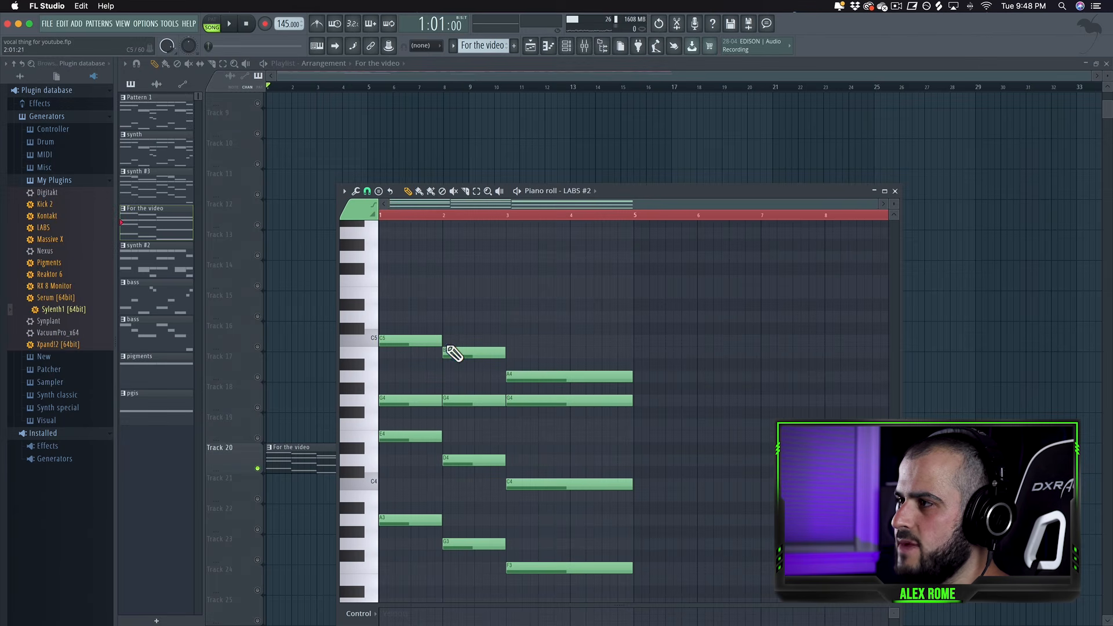
# Add a one-bar C5 note at bar 2 above B4 and play the pattern.
pyautogui.click(446, 340)
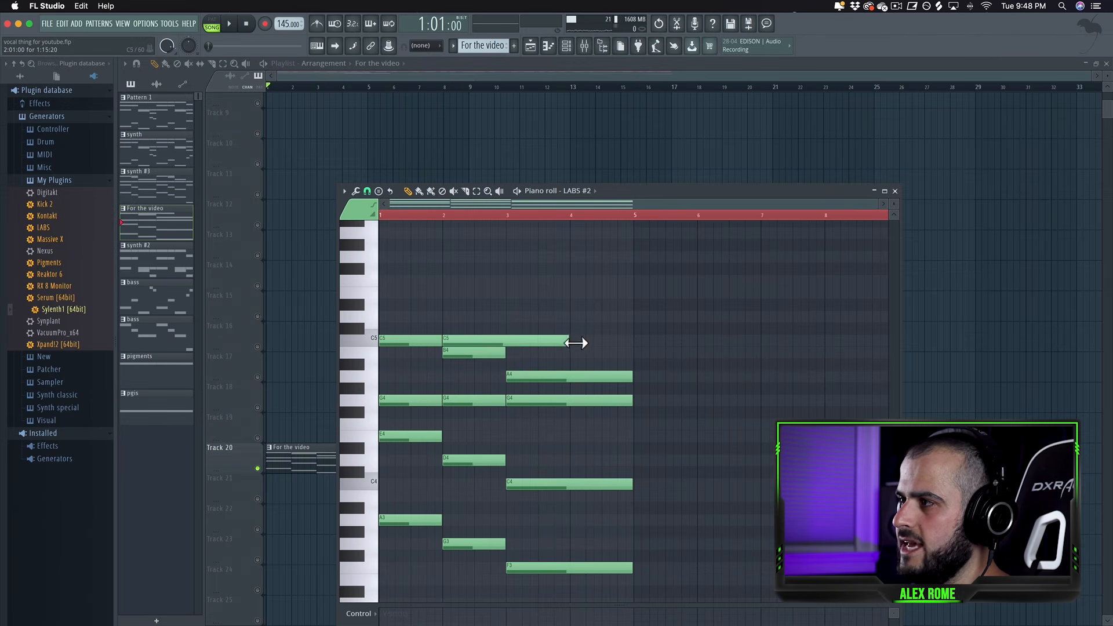
pyautogui.moveTo(572, 341); pyautogui.dragTo(511, 355)
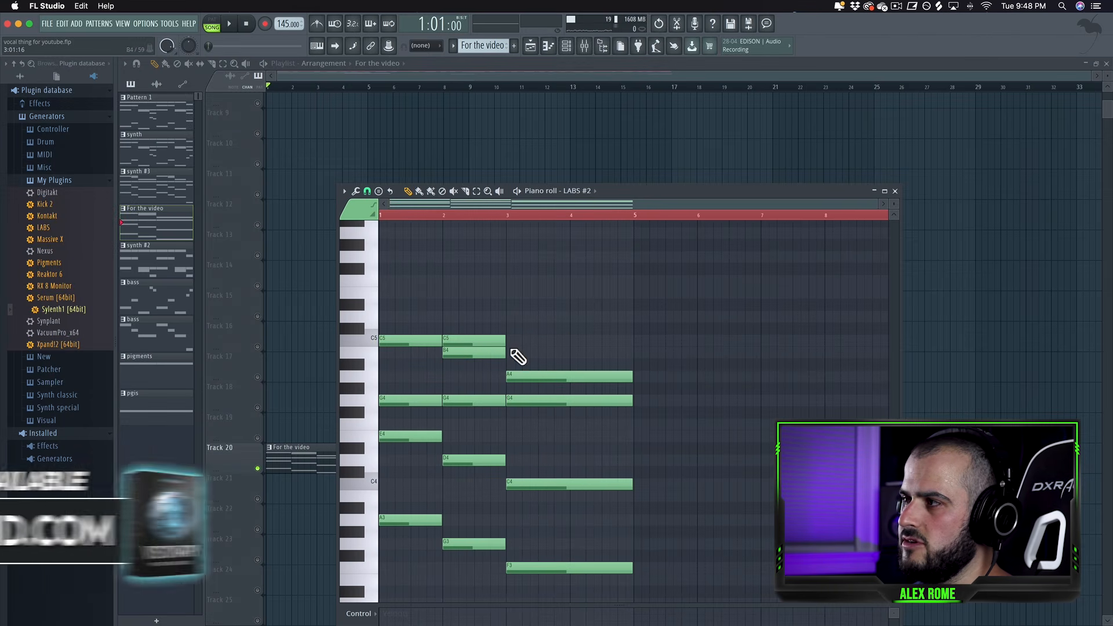
pyautogui.press('space')
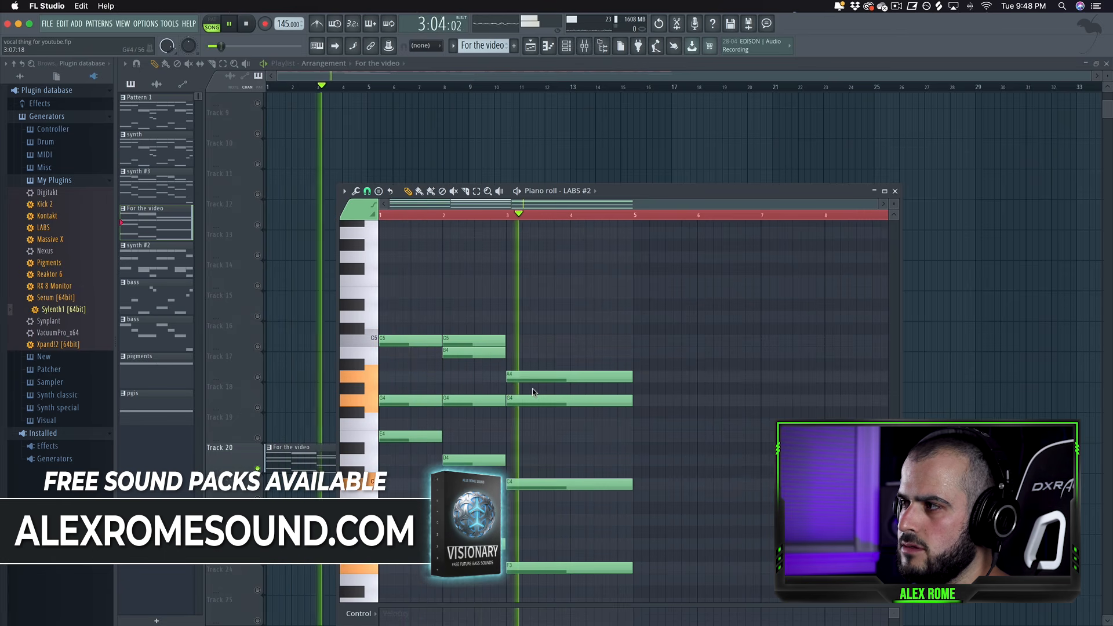
pyautogui.press('space')
pyautogui.scroll(-2, 613, 512)
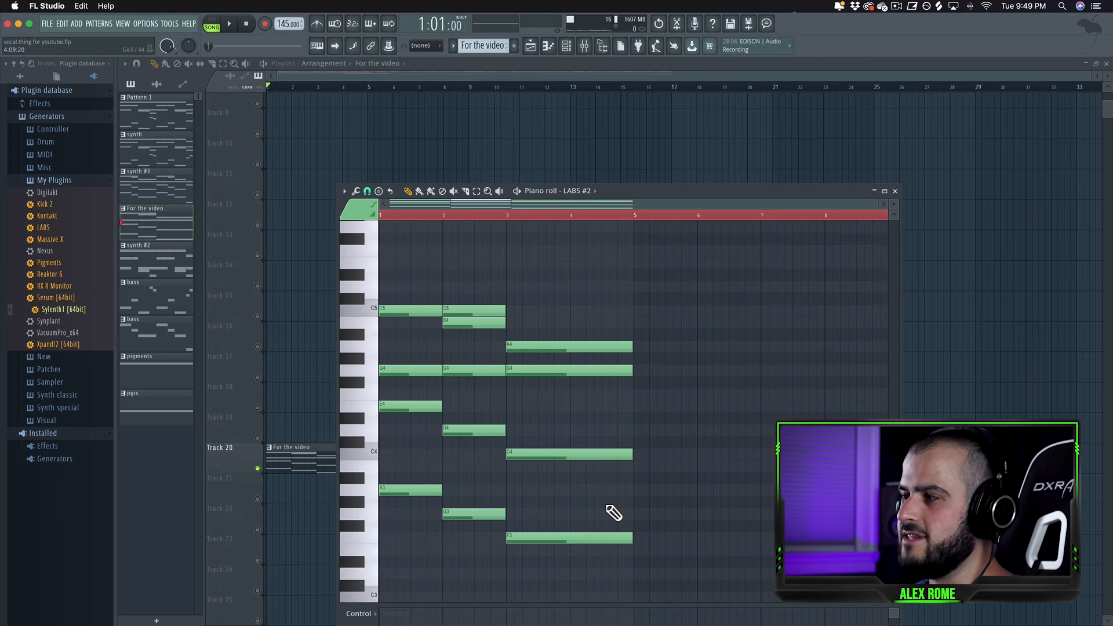
# Duplicate the whole four-bar chord pattern into bars 5 to 8.
pyautogui.moveTo(618, 580); pyautogui.dragTo(400, 305)
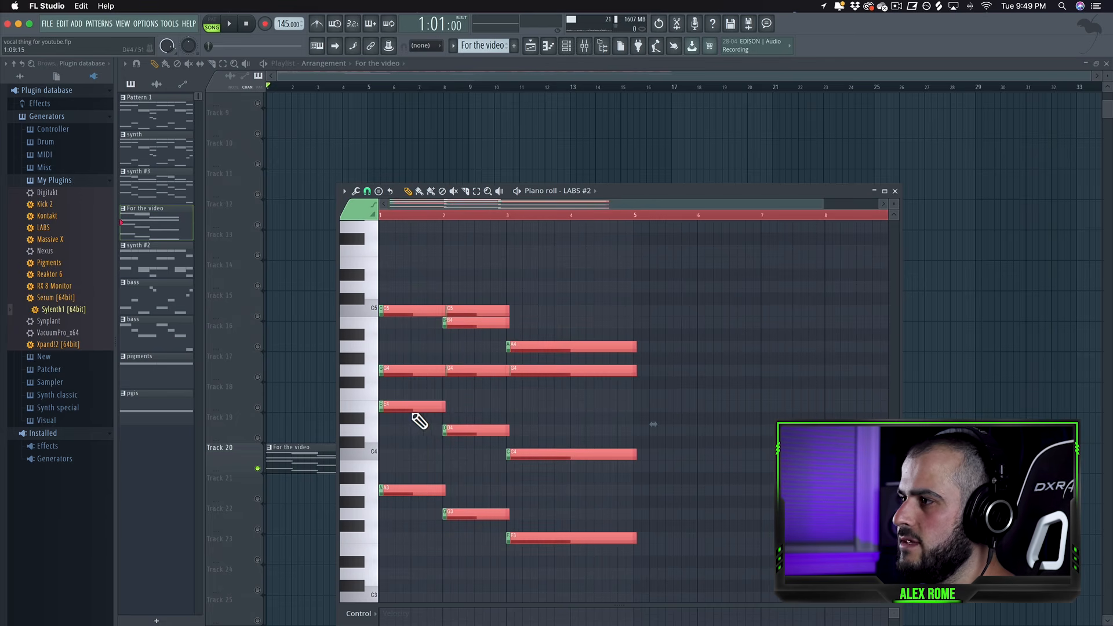
pyautogui.moveTo(408, 413); pyautogui.dragTo(665, 415)
pyautogui.scroll(6, 658, 412)
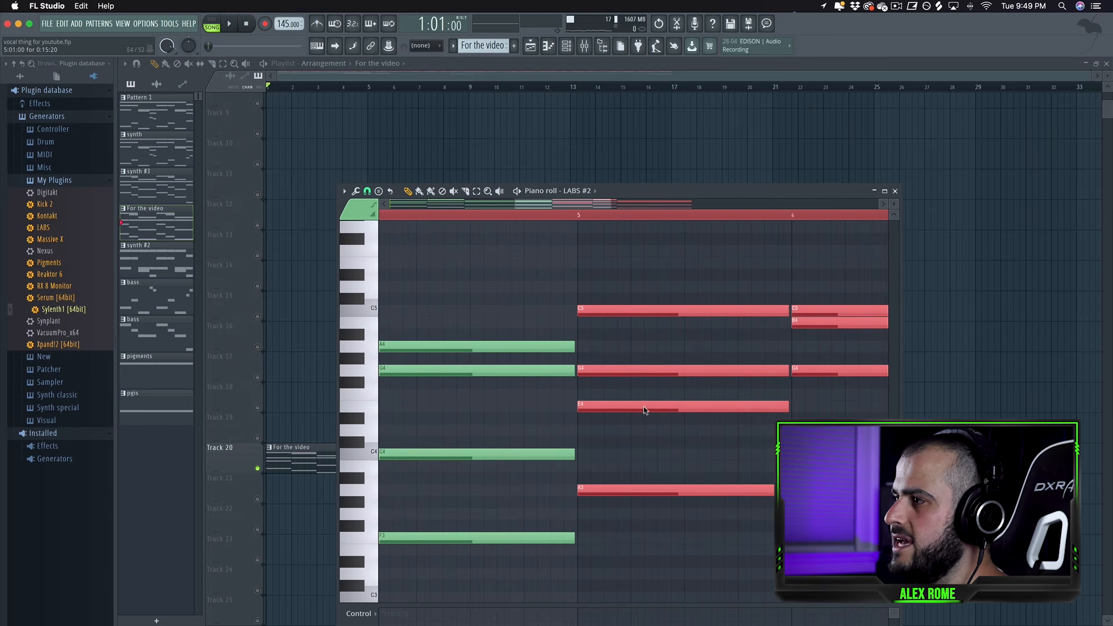
pyautogui.scroll(-7, 644, 410)
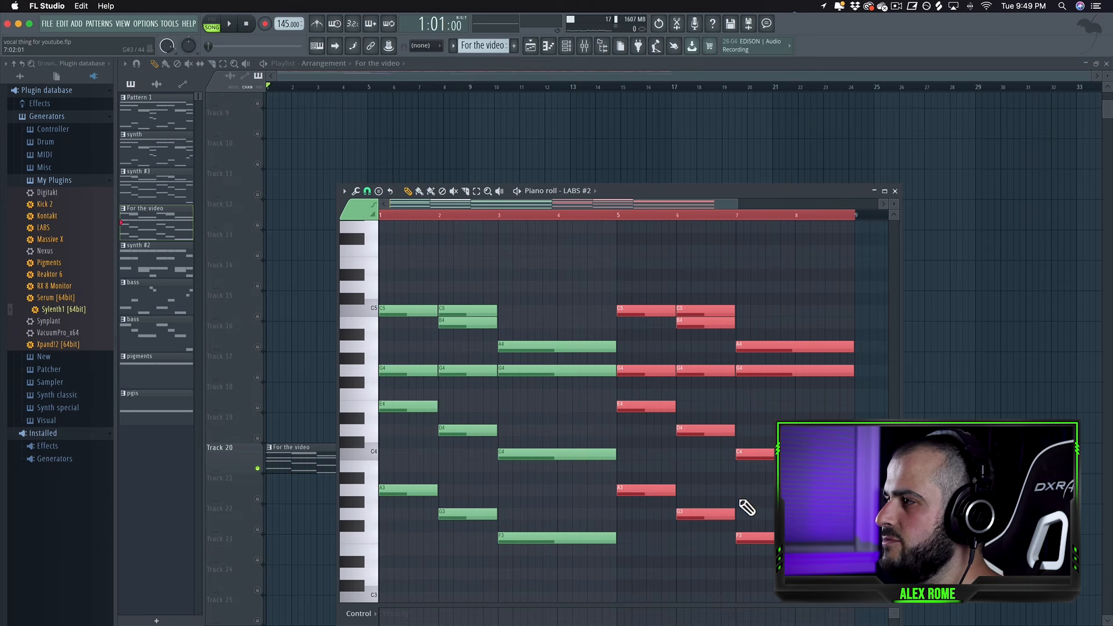
pyautogui.click(746, 508)
pyautogui.scroll(-1, 750, 506)
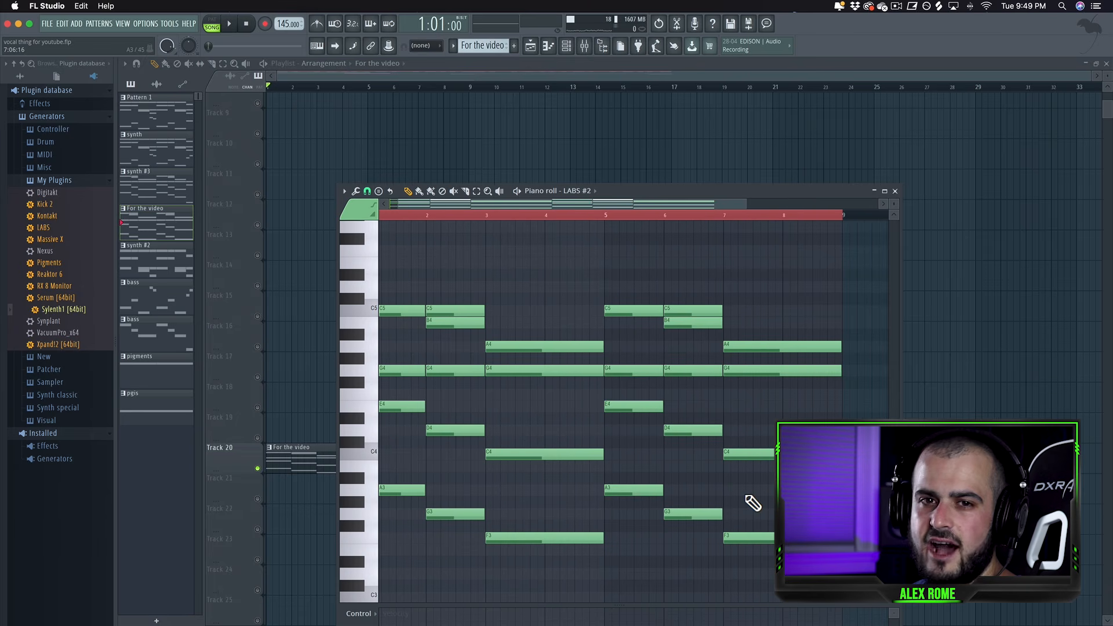
pyautogui.hscroll(5, 748, 505)
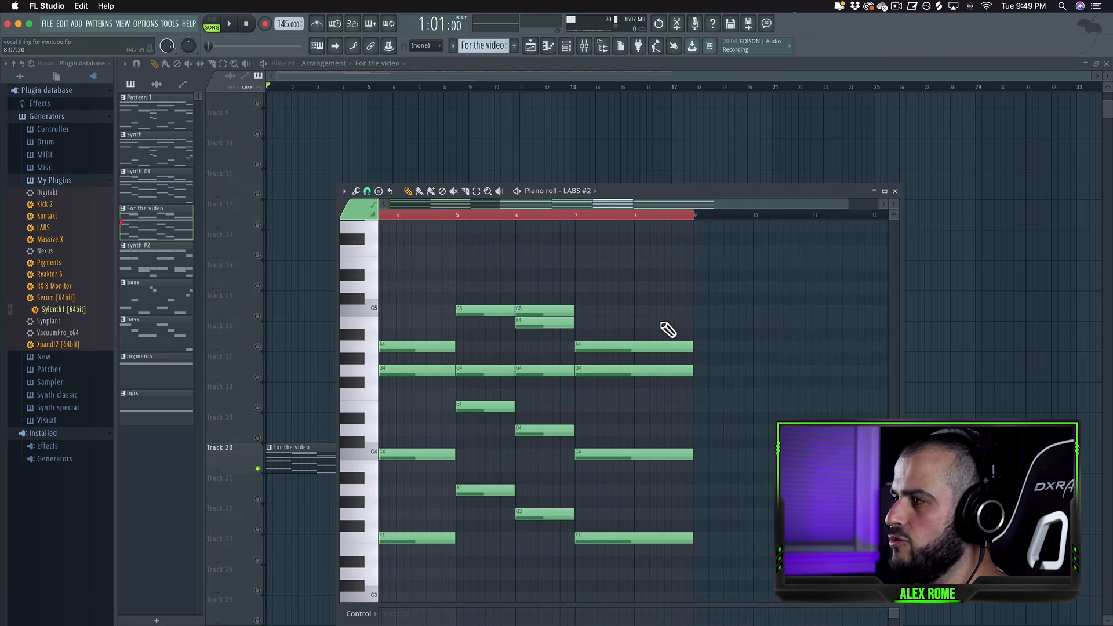
# Shorten the final chord in bar 7 of the piano roll and play the pattern.
pyautogui.hscroll(-1, 529, 408)
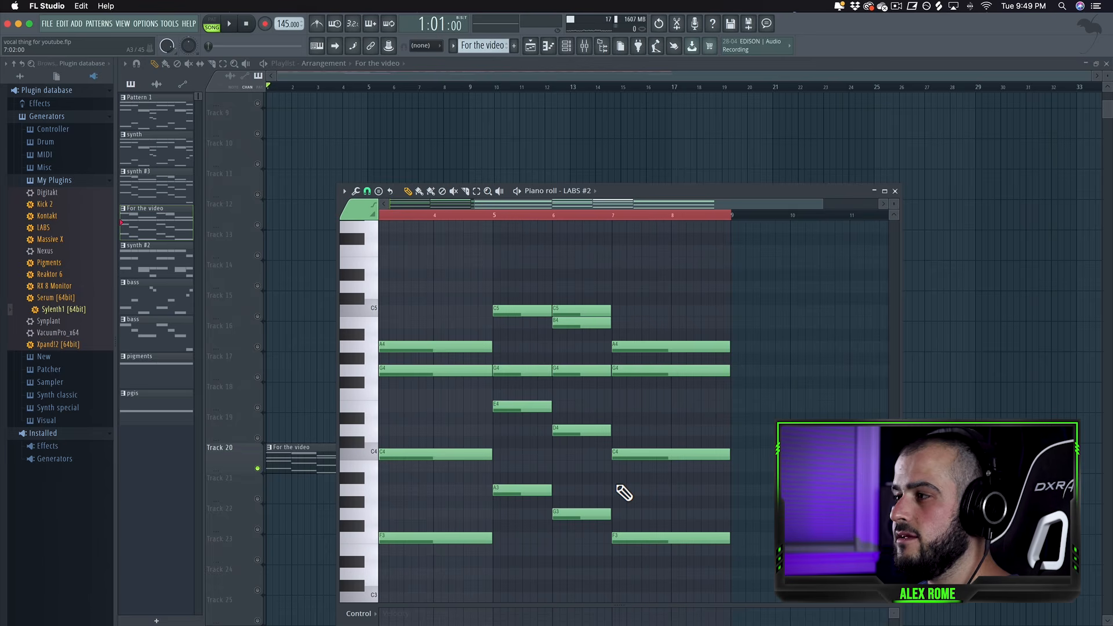
pyautogui.hscroll(-3, 620, 490)
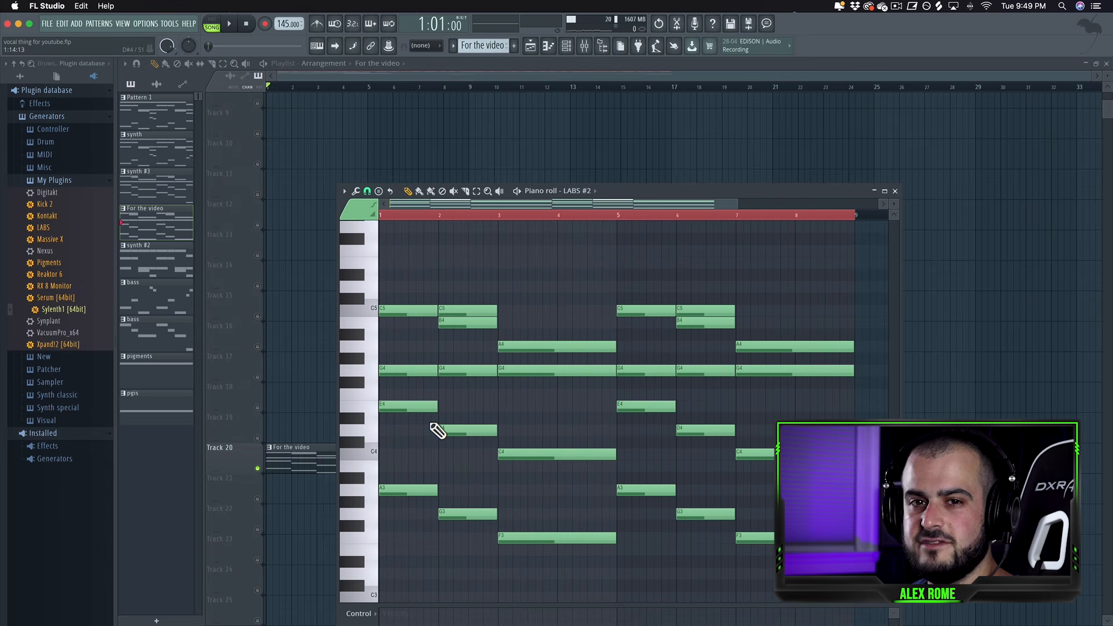
pyautogui.hscroll(3, 580, 481)
pyautogui.moveTo(671, 303); pyautogui.dragTo(691, 548)
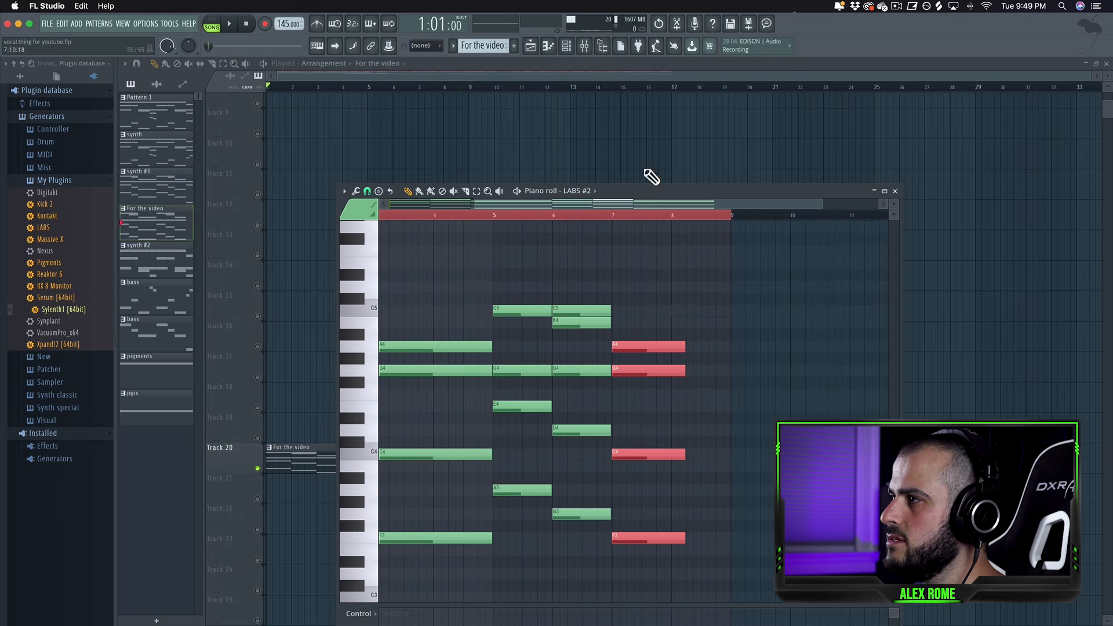
pyautogui.click(524, 215)
pyautogui.press('space')
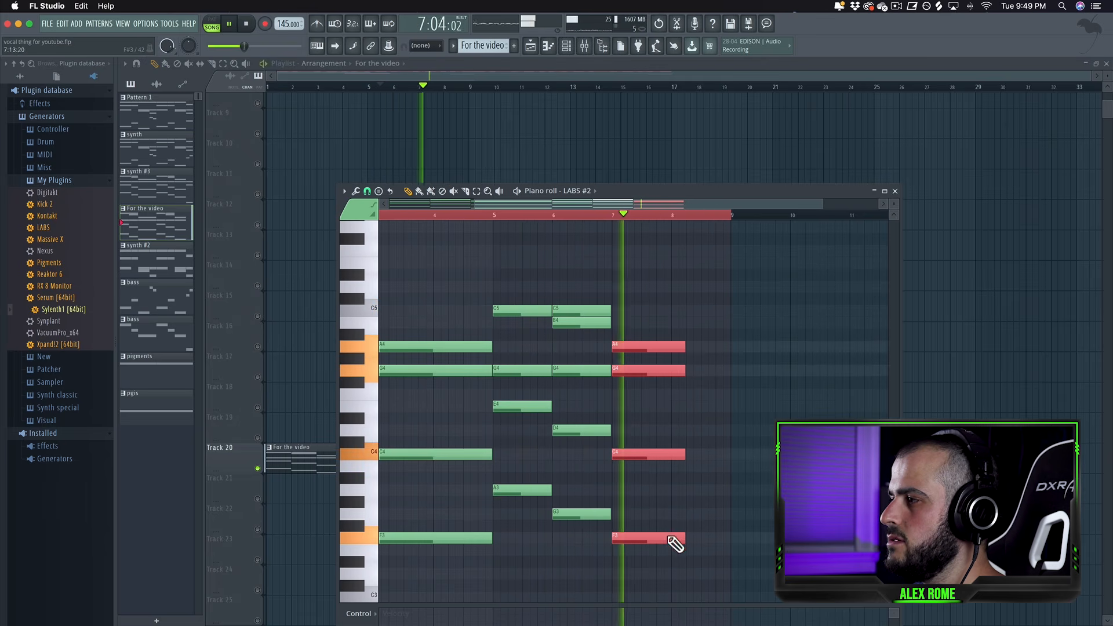
pyautogui.press('space')
# Add a new chord in bar 8, including a low C3 bass note.
pyautogui.moveTo(687, 543)
pyautogui.mouseDown()
pyautogui.moveTo(673, 546)
pyautogui.moveTo(677, 567)
pyautogui.moveTo(698, 565)
pyautogui.moveTo(706, 546)
pyautogui.moveTo(703, 611)
pyautogui.moveTo(703, 542)
pyautogui.moveTo(706, 568)
pyautogui.mouseUp()
pyautogui.click(691, 475)
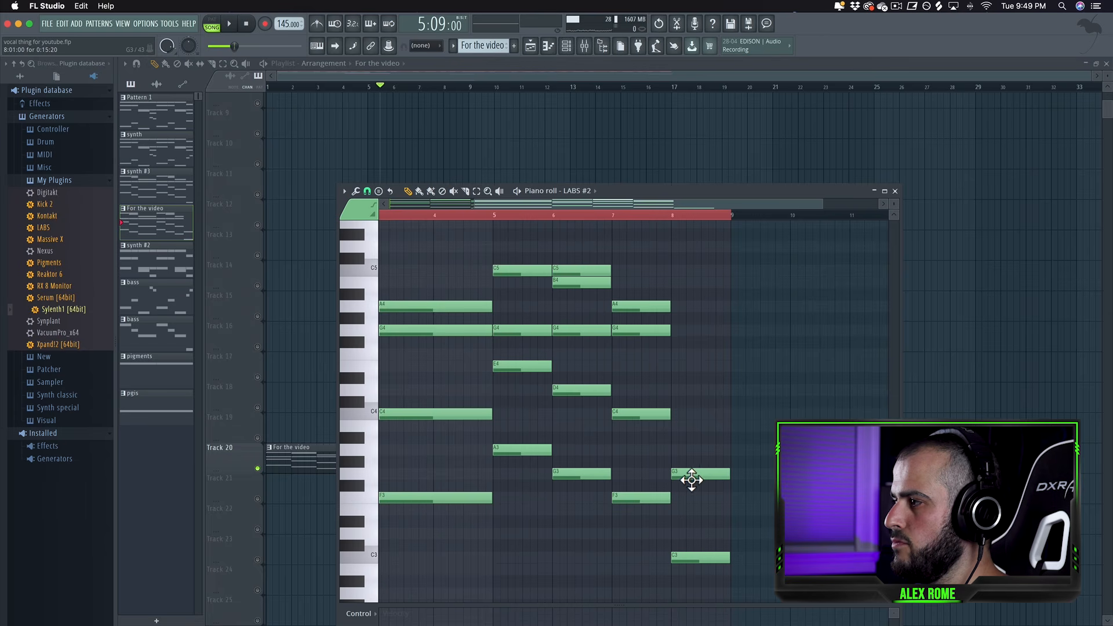
pyautogui.click(695, 396)
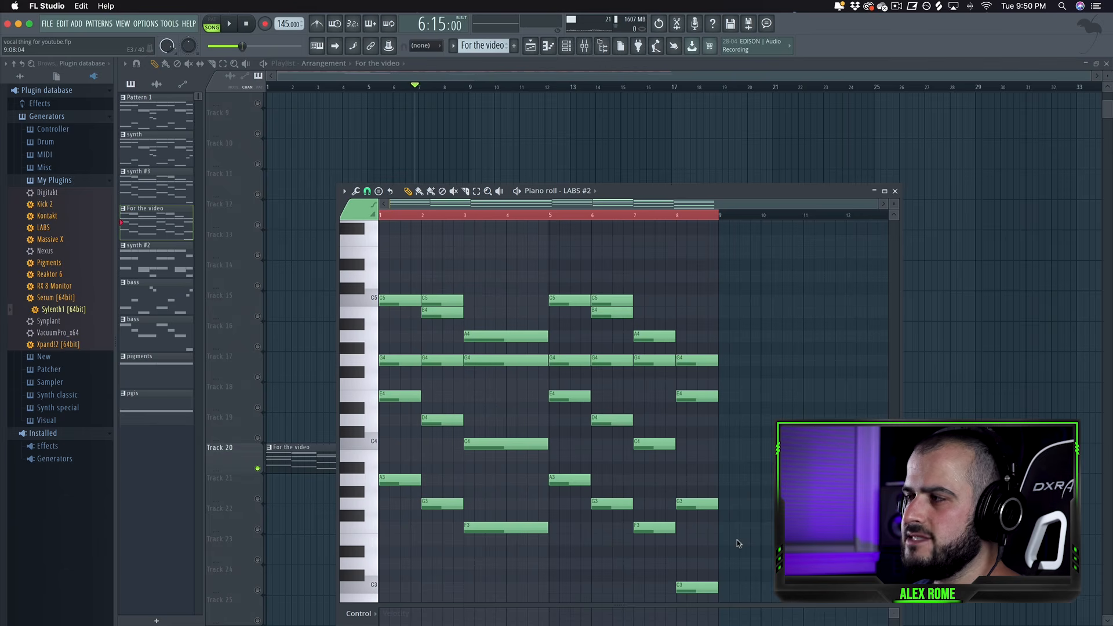
# Select all notes, transpose the whole progression up three semitones, and play it.
pyautogui.moveTo(731, 600); pyautogui.dragTo(378, 284)
pyautogui.moveTo(397, 486); pyautogui.dragTo(398, 446)
pyautogui.press('space')
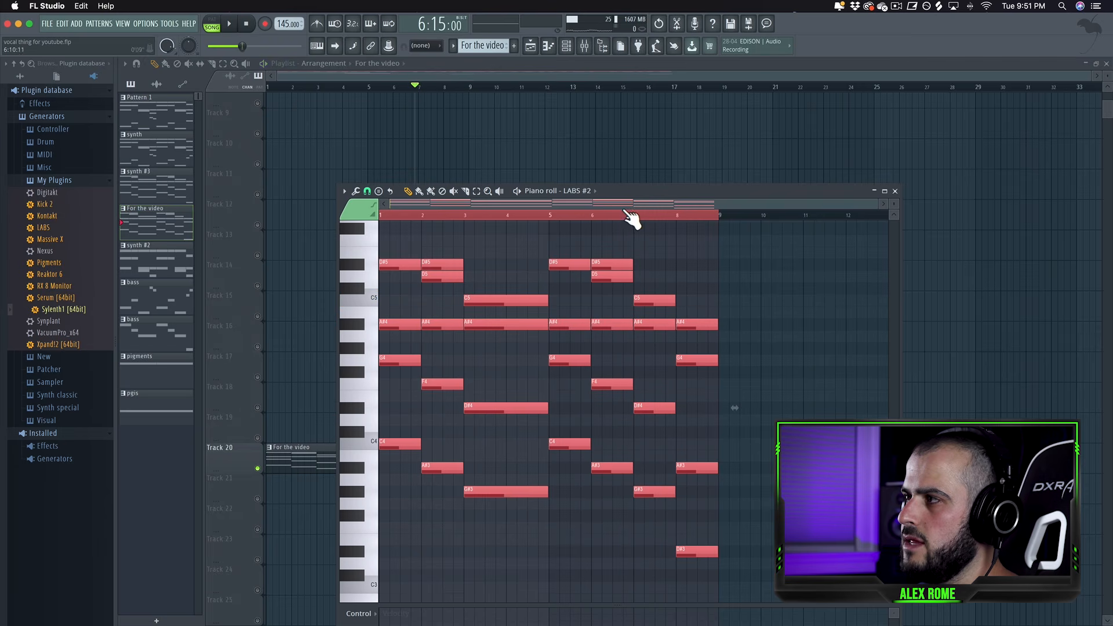
# Return the playhead to the start, reopen the pattern's piano roll, and play the progression.
pyautogui.moveTo(415, 87); pyautogui.dragTo(272, 98)
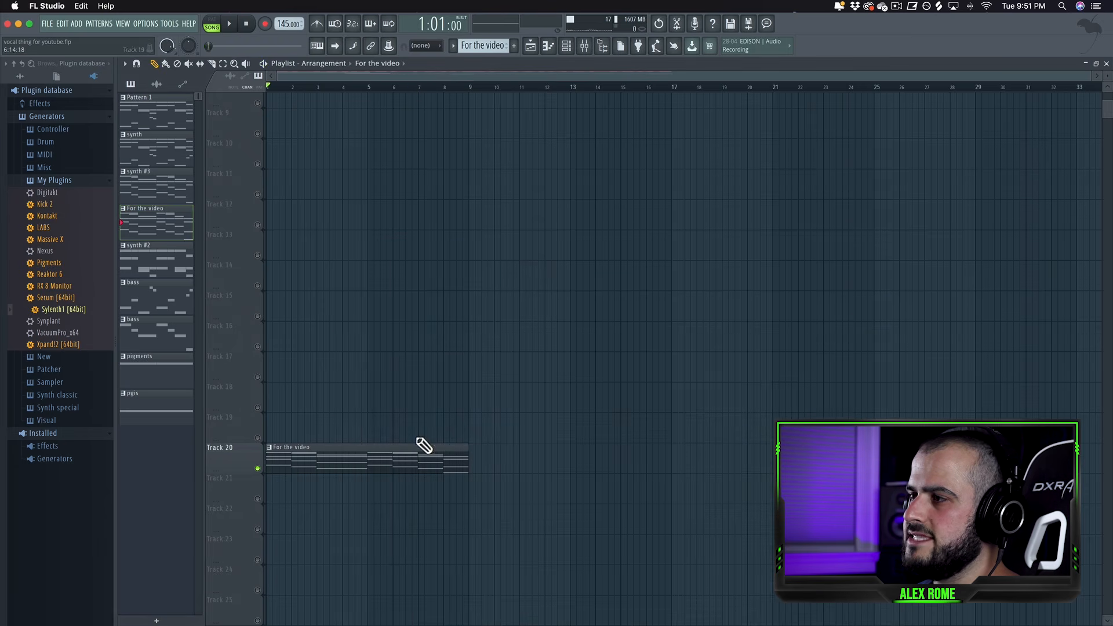
pyautogui.doubleClick(409, 457)
pyautogui.press('space')
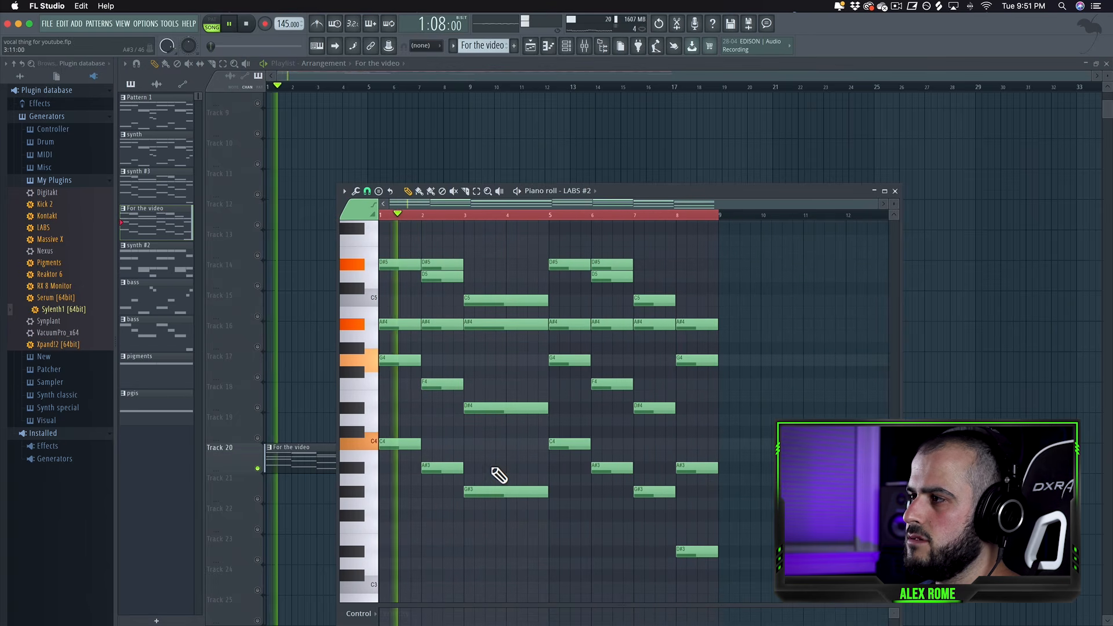
pyautogui.scroll(2, 495, 483)
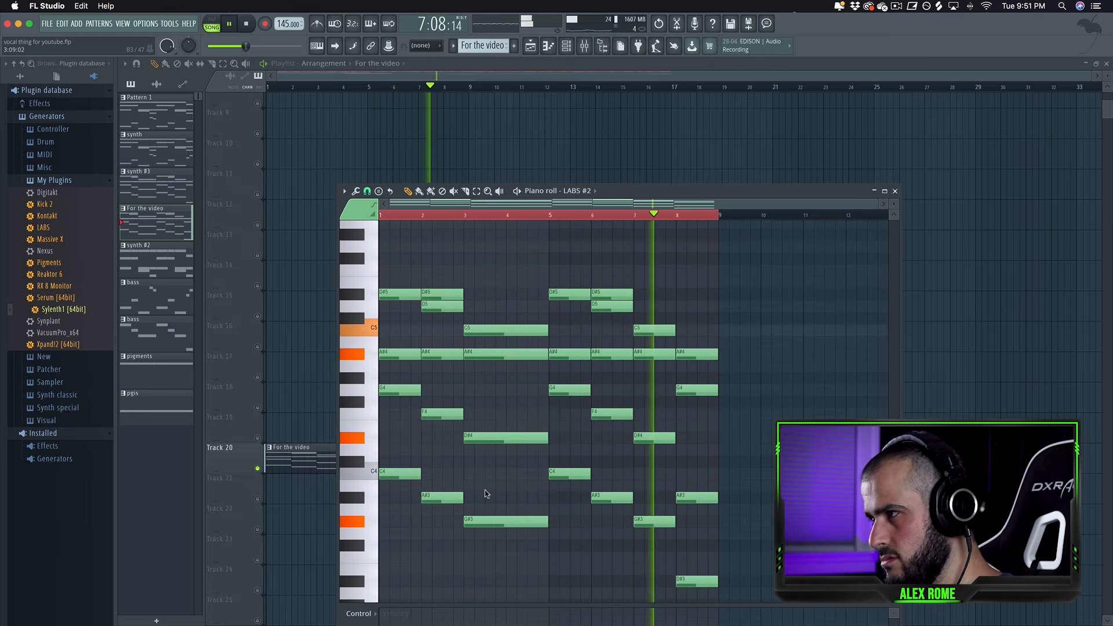
pyautogui.press('space')
# Select all notes, transpose the progression down two semitones, play it, and deselect.
pyautogui.moveTo(727, 589); pyautogui.dragTo(387, 289)
pyautogui.moveTo(409, 482); pyautogui.dragTo(405, 500)
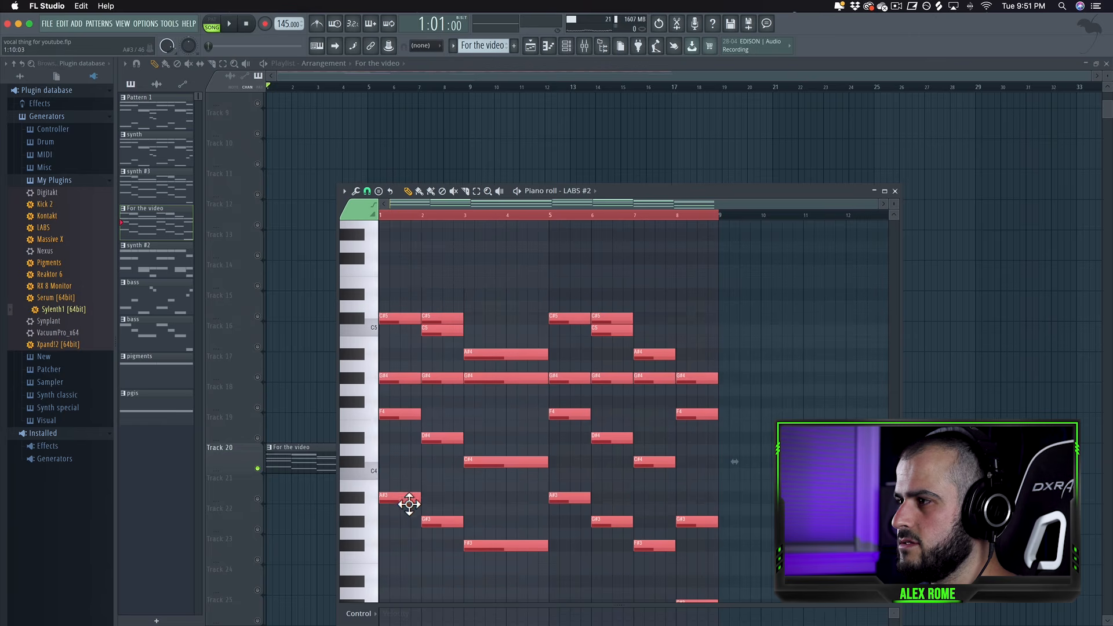
pyautogui.press('space')
pyautogui.scroll(-1, 511, 504)
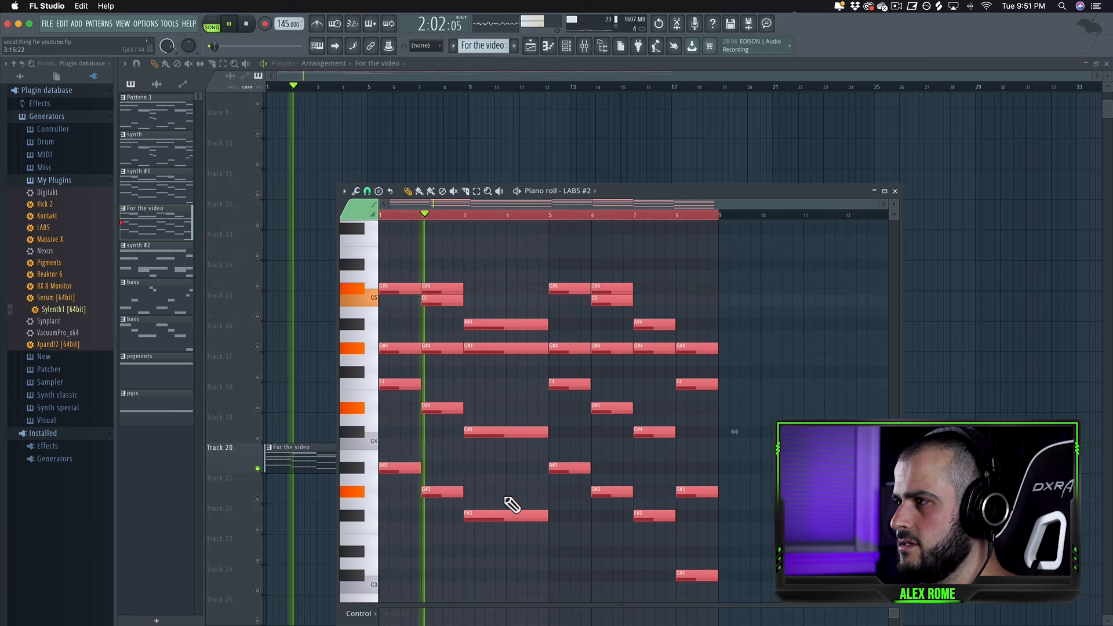
pyautogui.hotkey('ctrl', 'd')
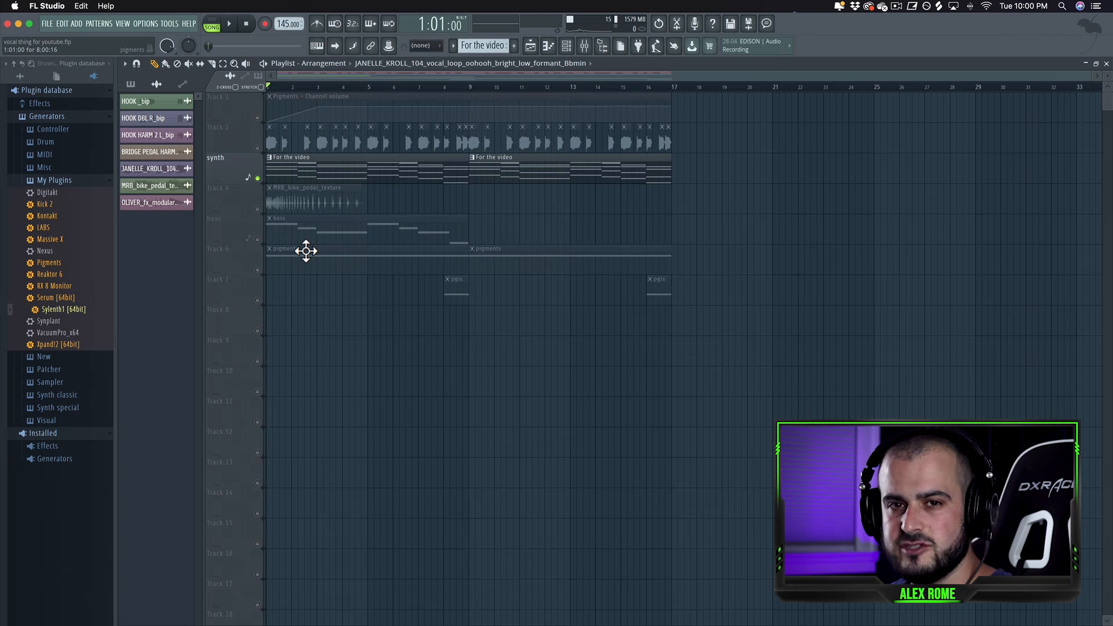
# Unmute the Track 2 vocal loop and play it together with the synth track.
pyautogui.press('space')
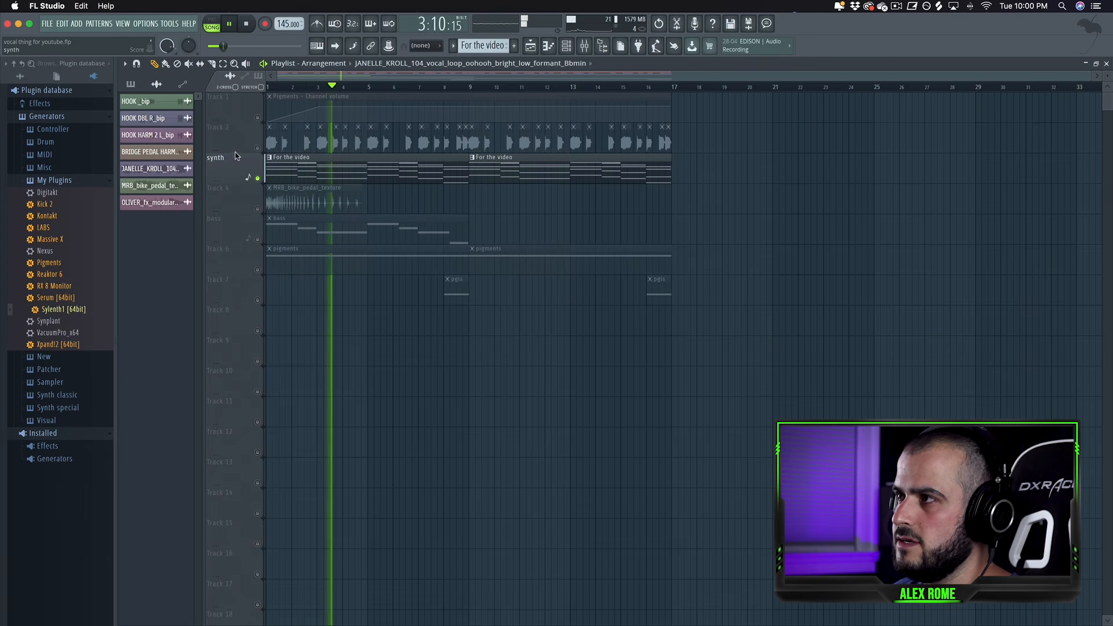
pyautogui.click(258, 148)
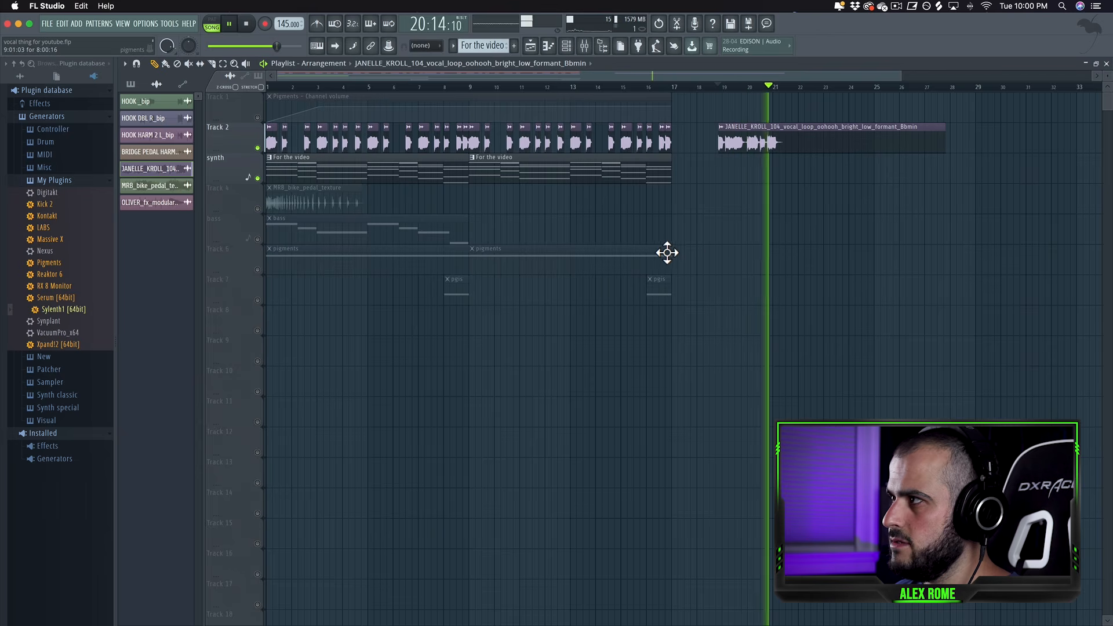
pyautogui.press('space')
# Delete the stray vocal clip after bar 20 and play the arrangement.
pyautogui.rightClick(817, 139)
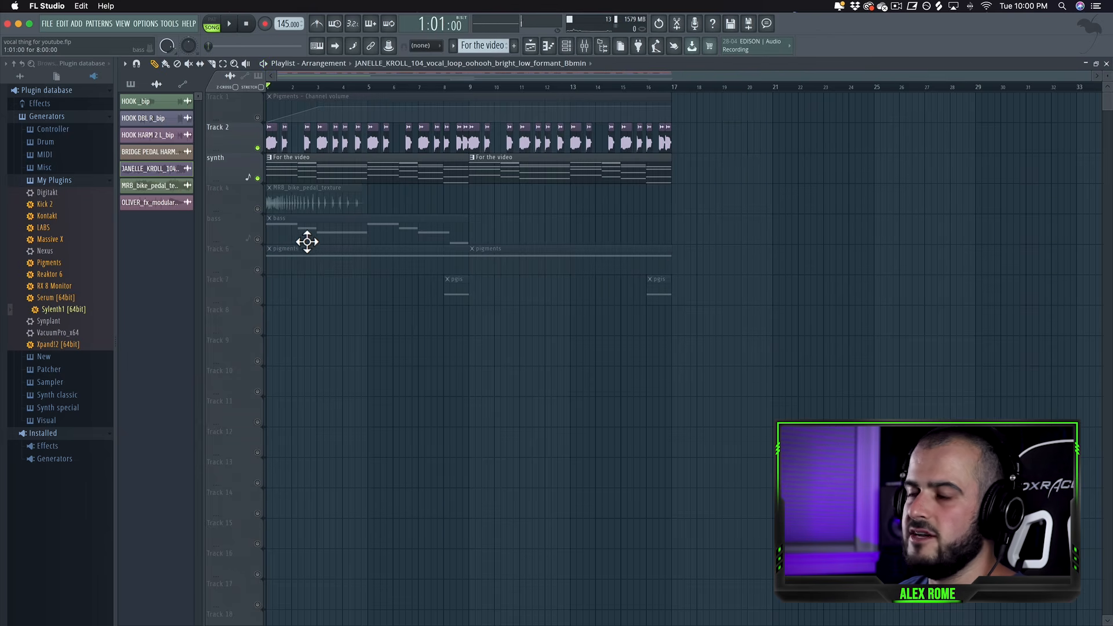
pyautogui.press('space')
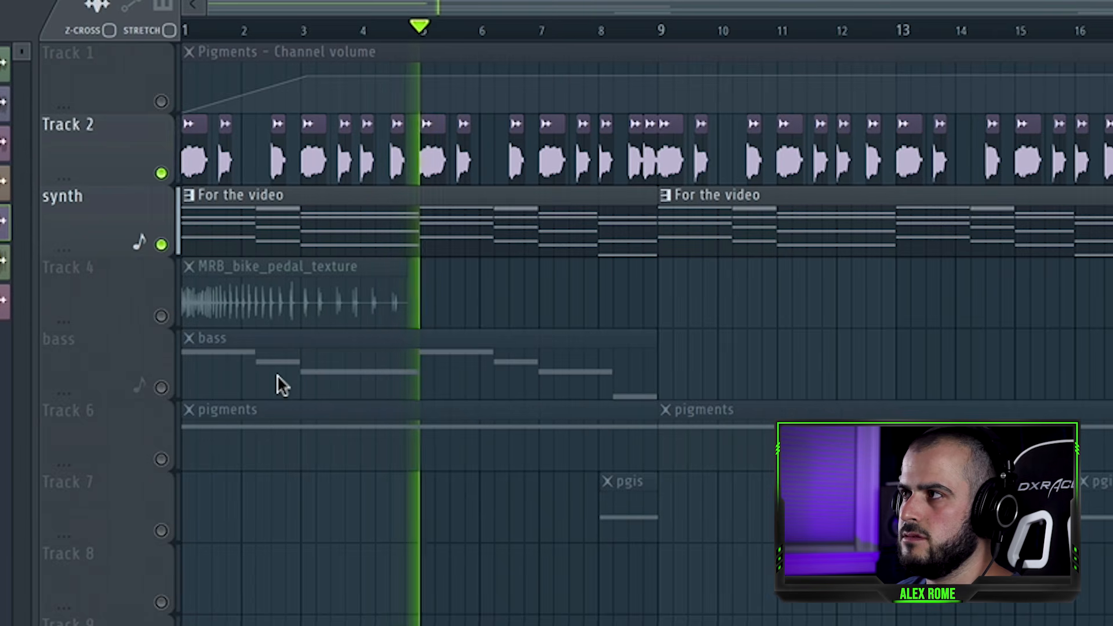
pyautogui.press('space')
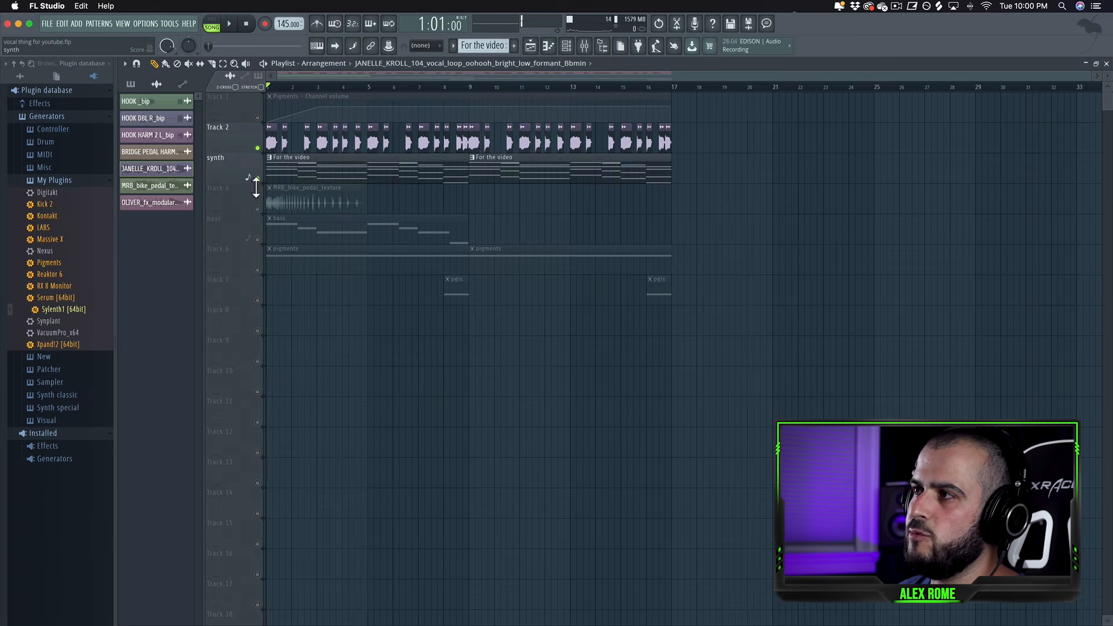
# Mute the synth track, solo the pigments track, and play it back.
pyautogui.click(141, 244)
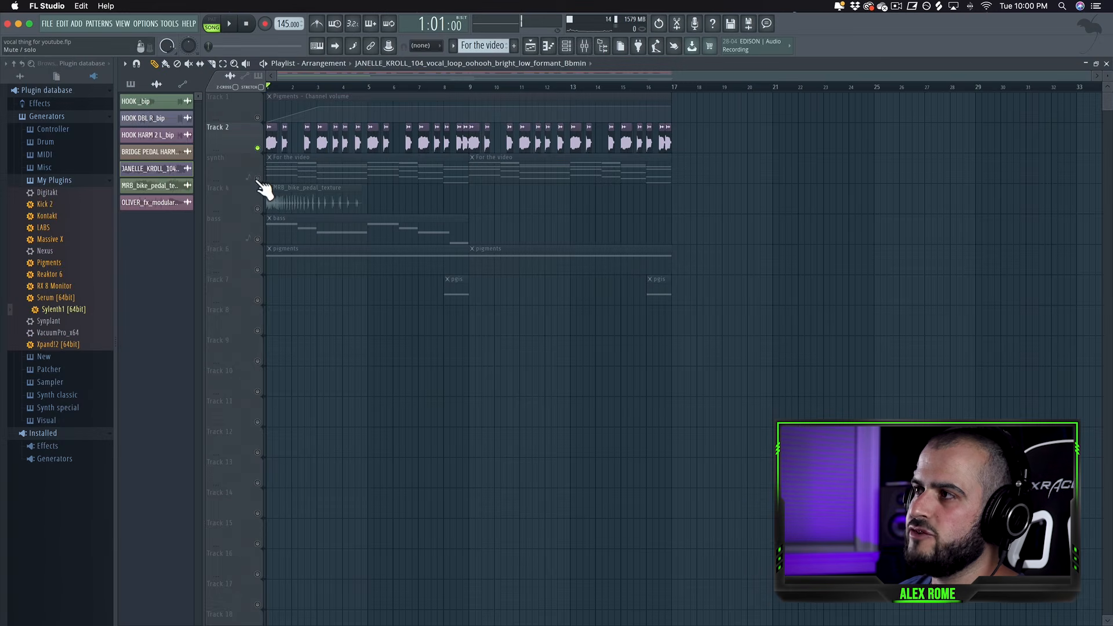
pyautogui.rightClick(257, 269)
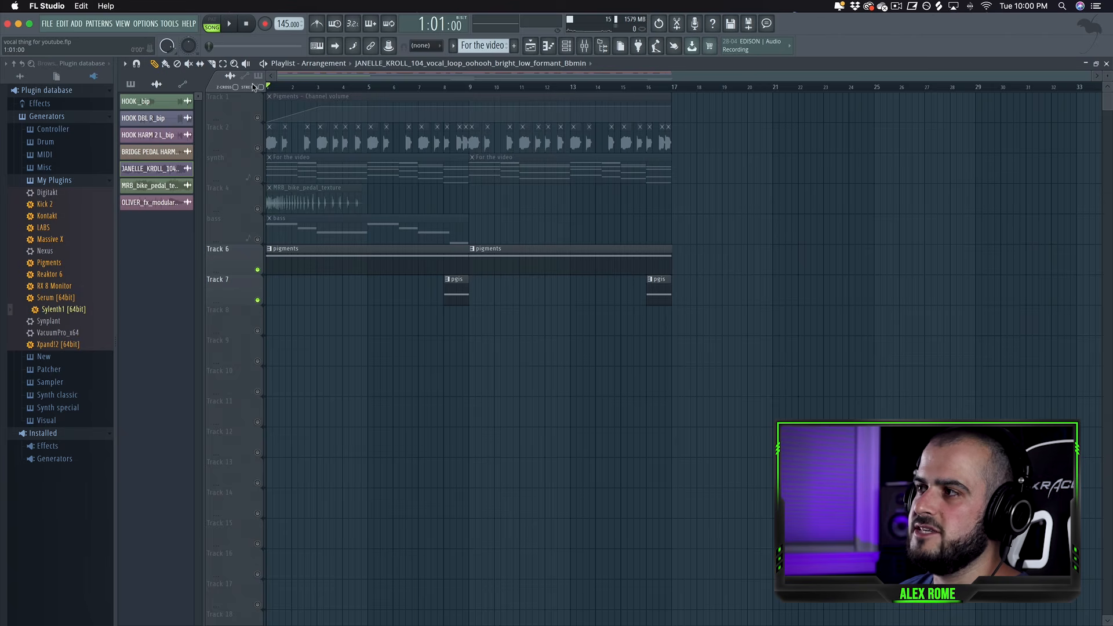
pyautogui.press('space')
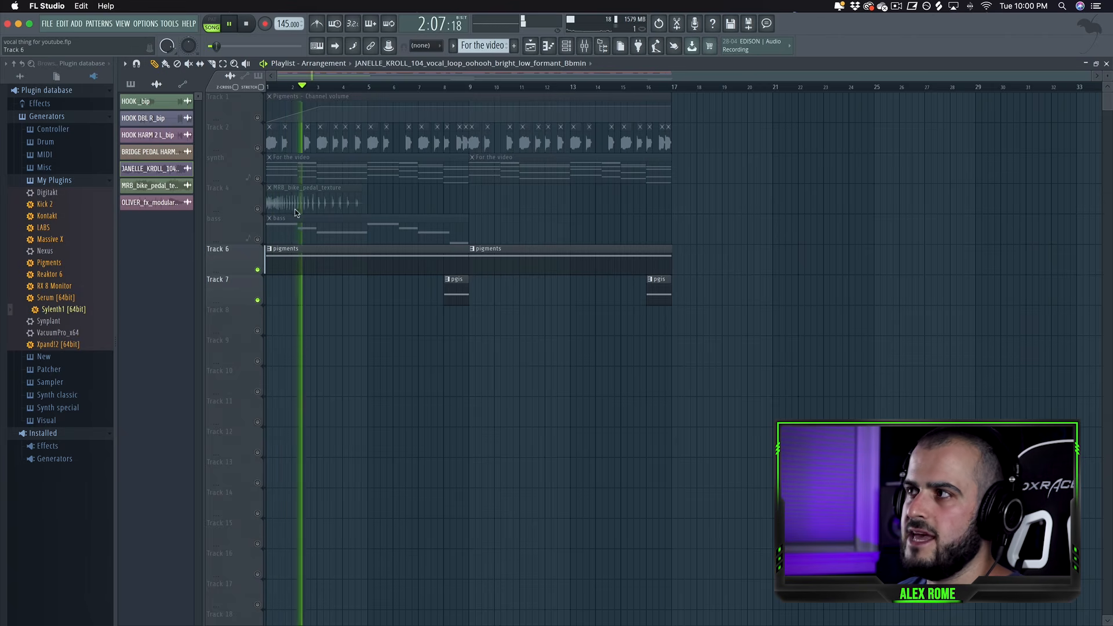
pyautogui.press('space')
# Unmute the synth, vocal, bass and remaining tracks and play the full arrangement.
pyautogui.click(257, 178)
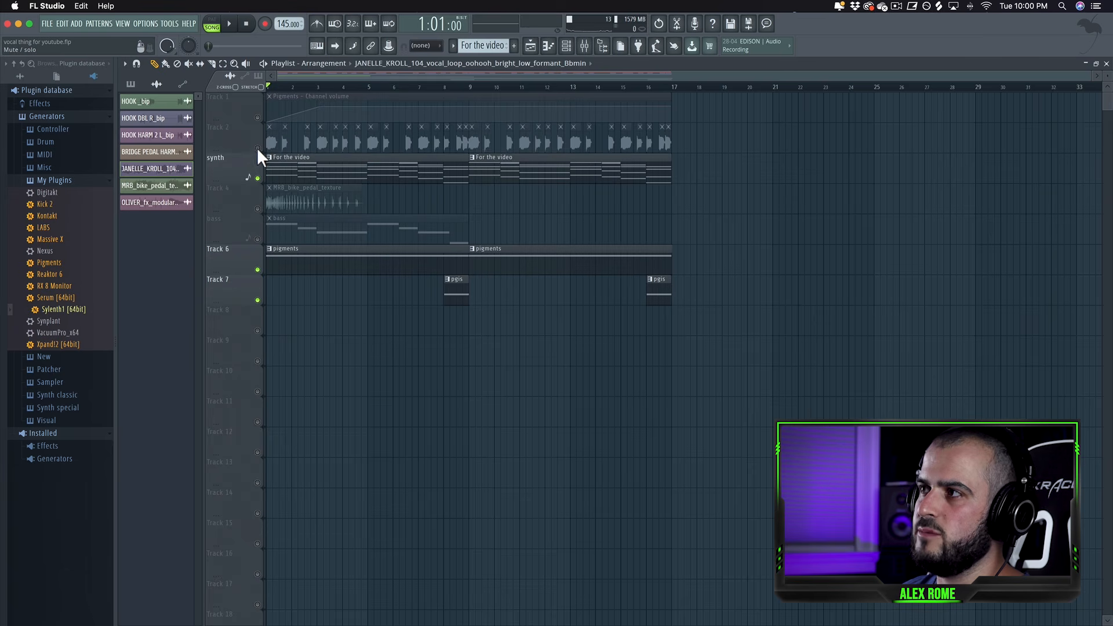
pyautogui.click(257, 147)
pyautogui.press('space')
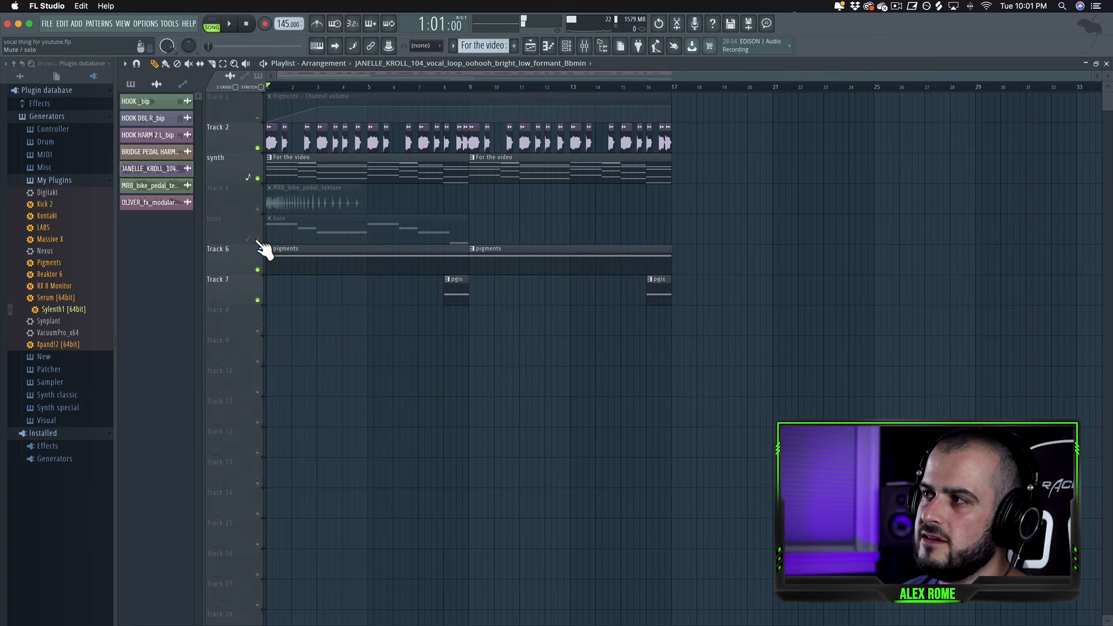
pyautogui.click(257, 240)
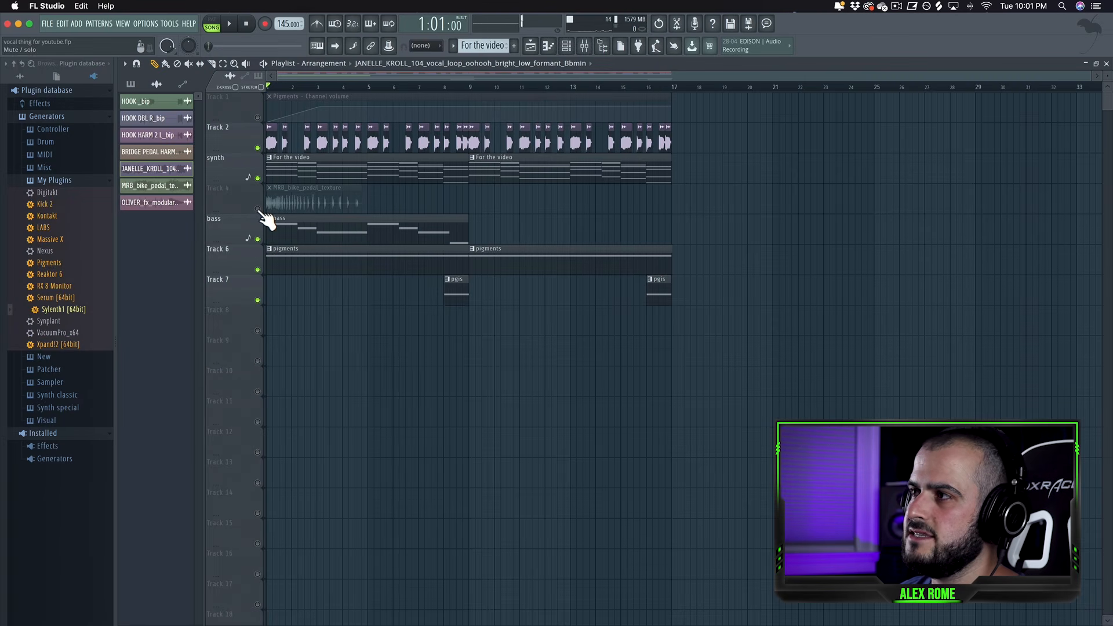
pyautogui.click(257, 117)
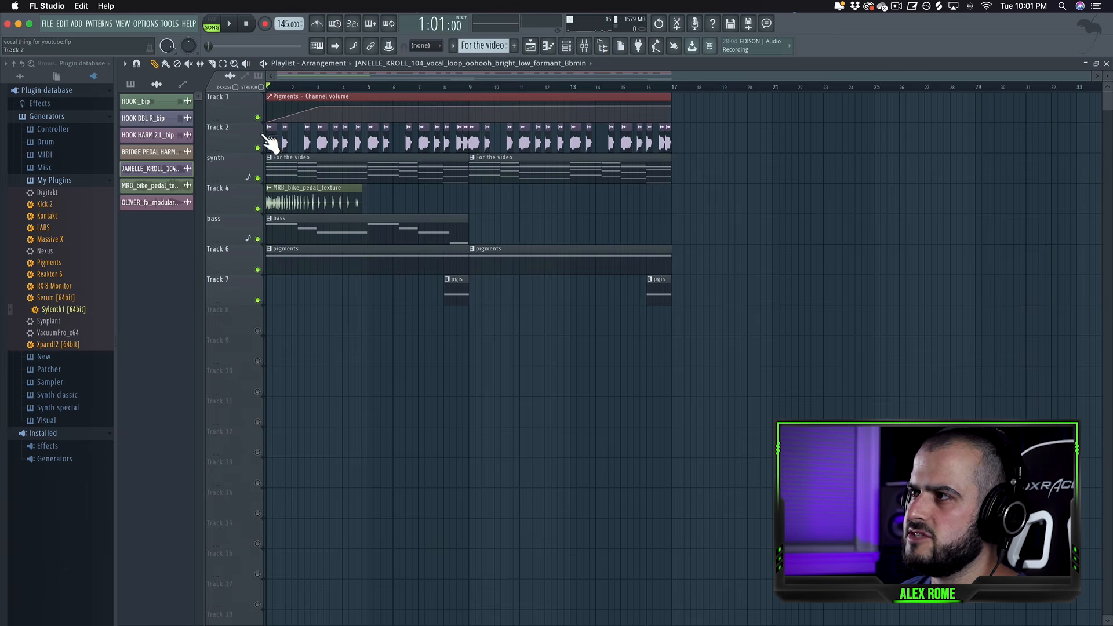